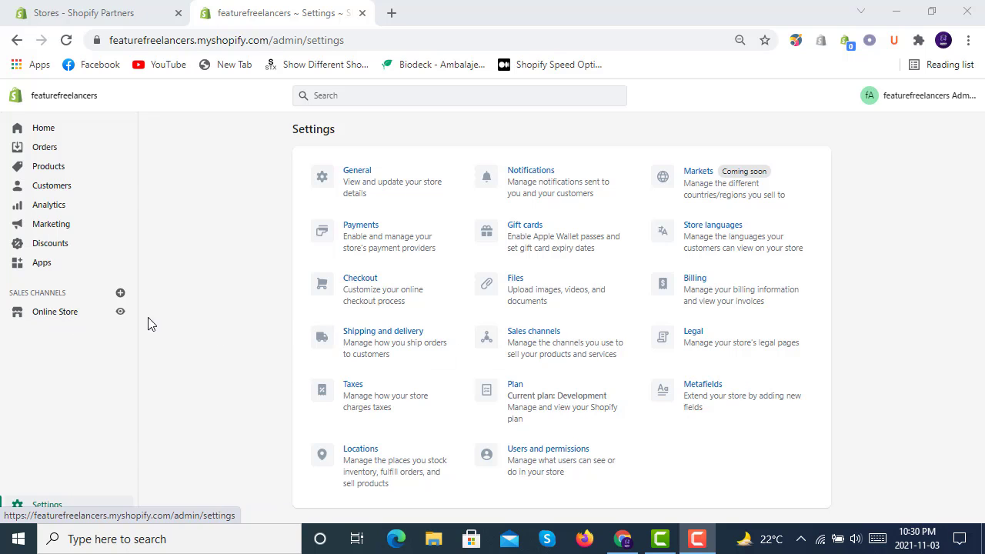
Go to Settings and open the Metafields page listing Products and Variants.
click(65, 314)
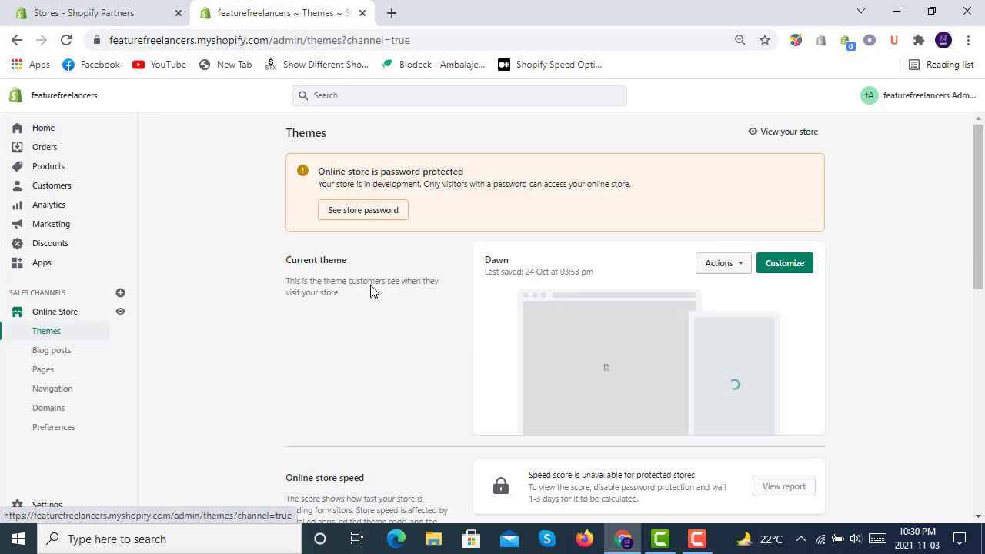
click(57, 510)
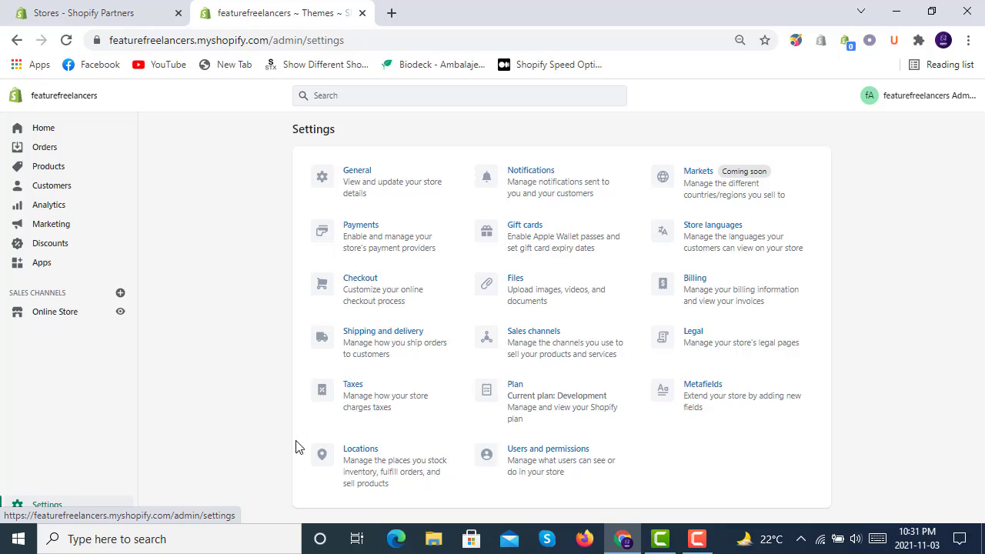
click(723, 394)
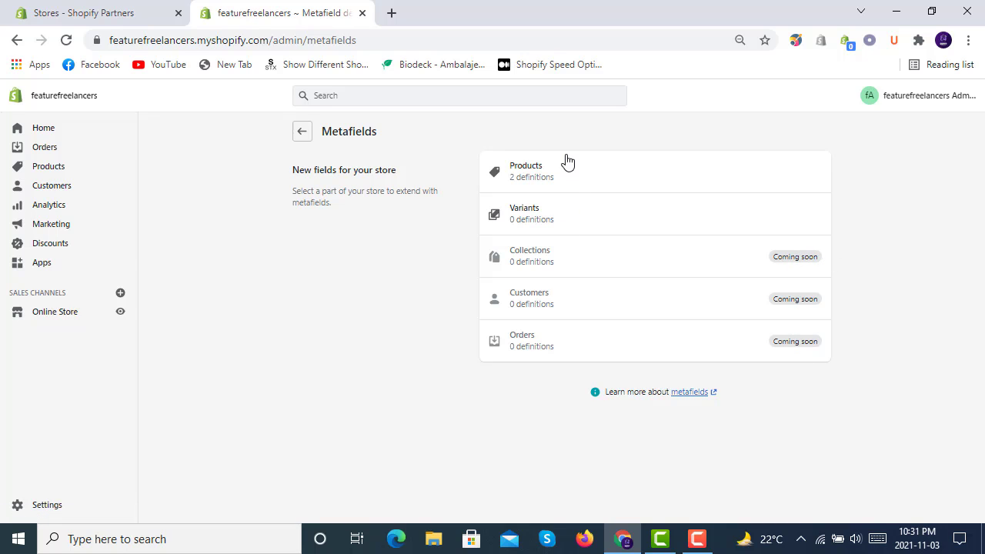
Start a new product metafield definition with content type Date and time, restricted to Date.
click(580, 182)
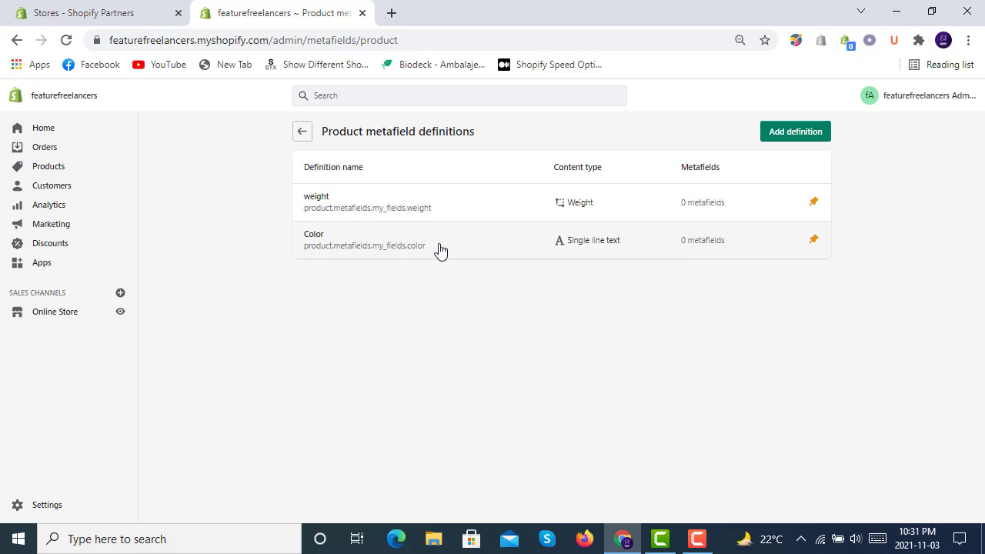
click(794, 135)
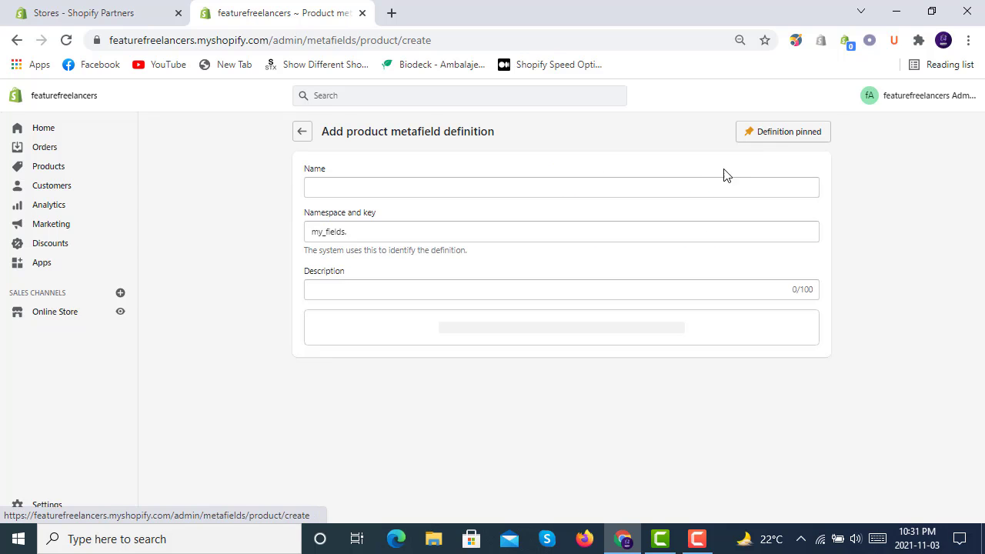
click(525, 344)
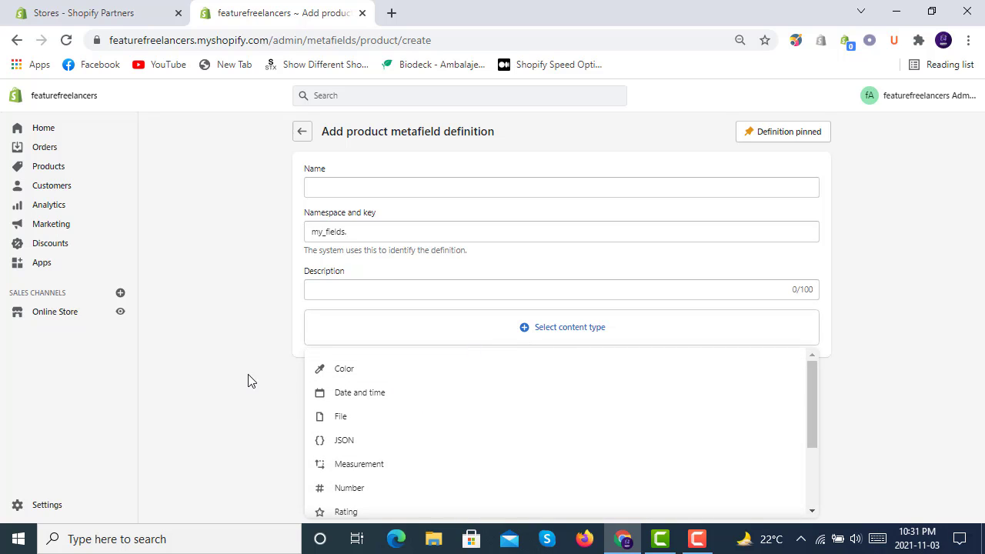
scroll(385, 419, down, 3)
scroll(385, 421, up, 3)
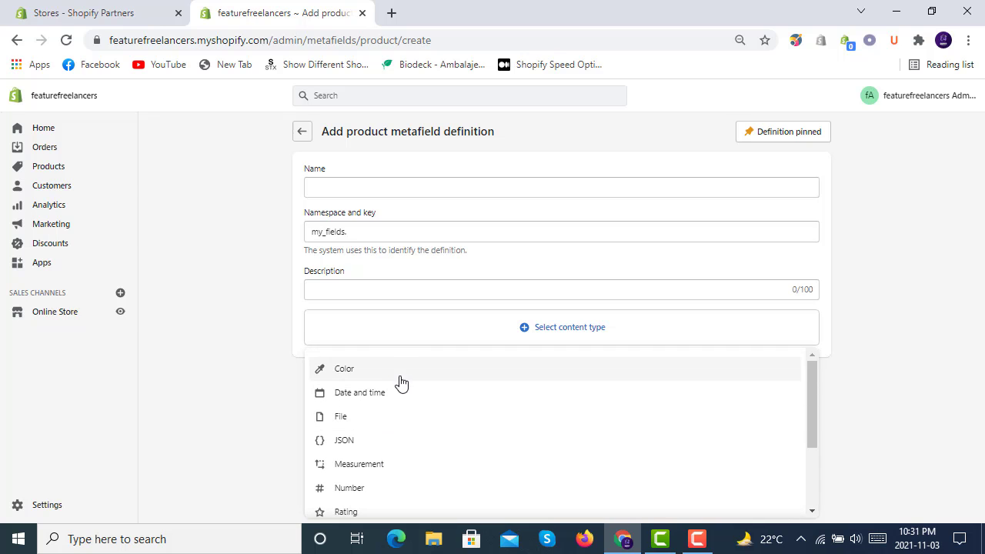
click(406, 398)
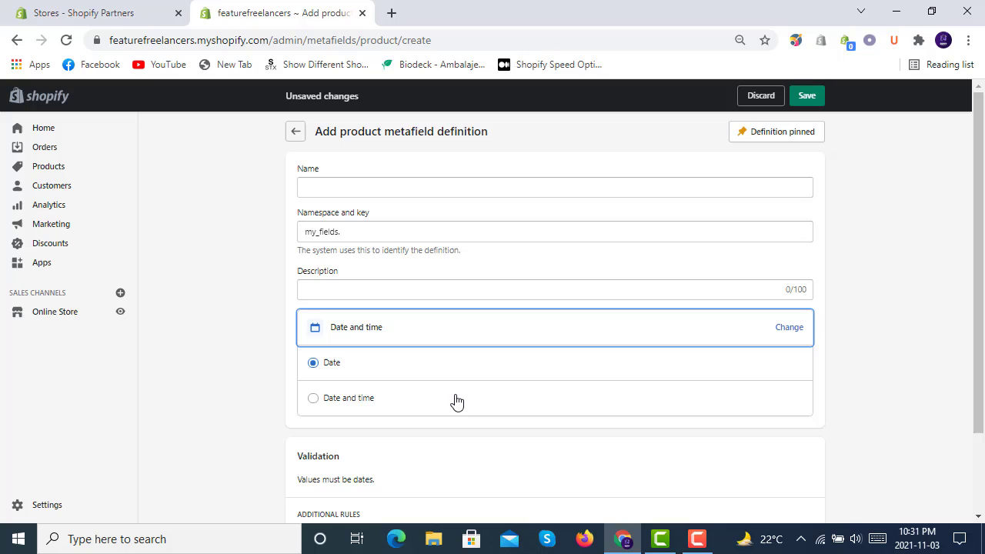
scroll(454, 396, down, 2)
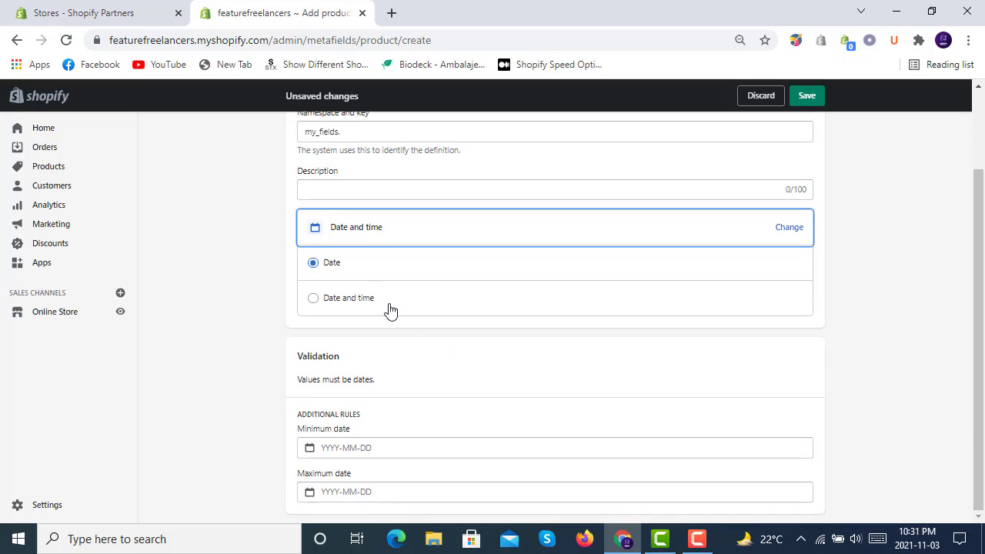
click(389, 308)
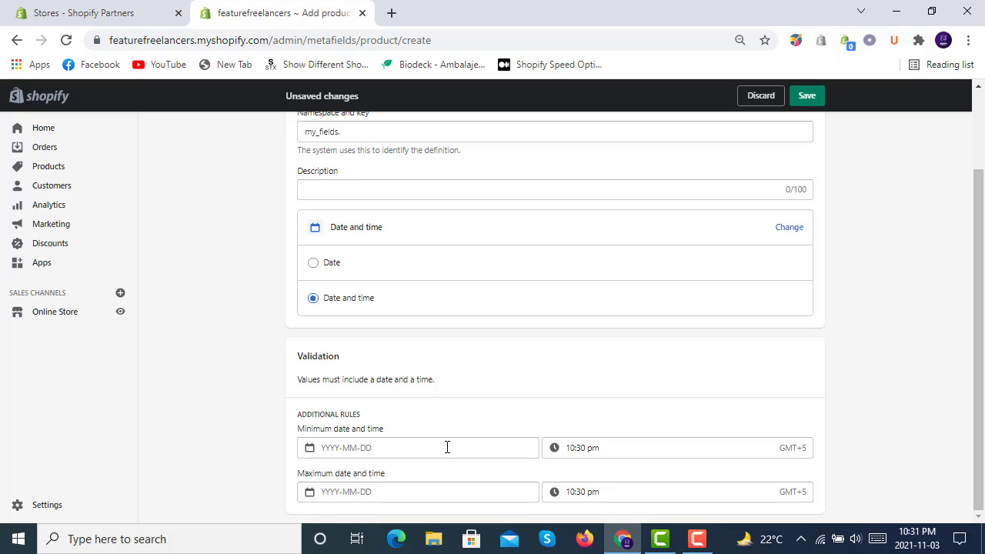
click(406, 271)
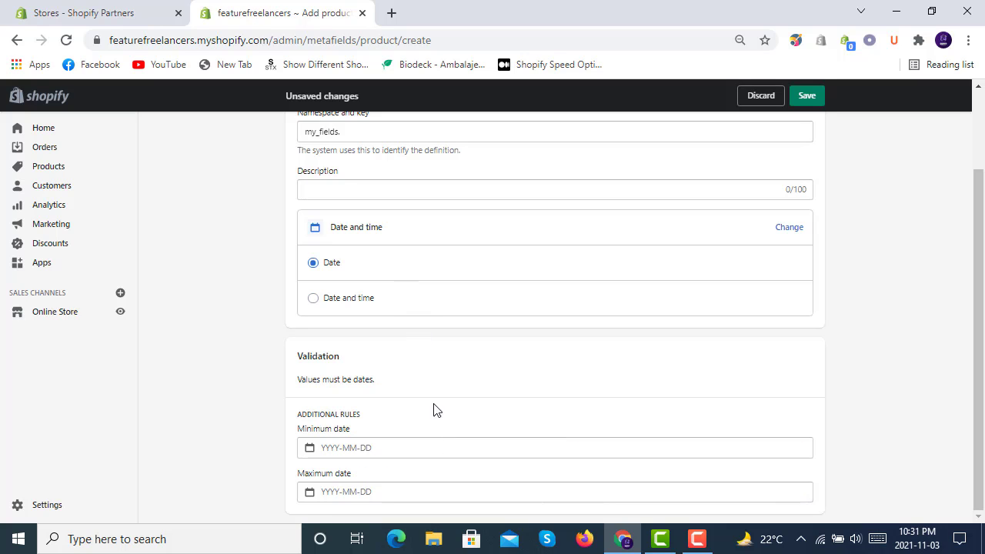
Limit allowed dates to between 31 October 2021 and 29 November 2021.
click(451, 453)
click(590, 409)
click(378, 450)
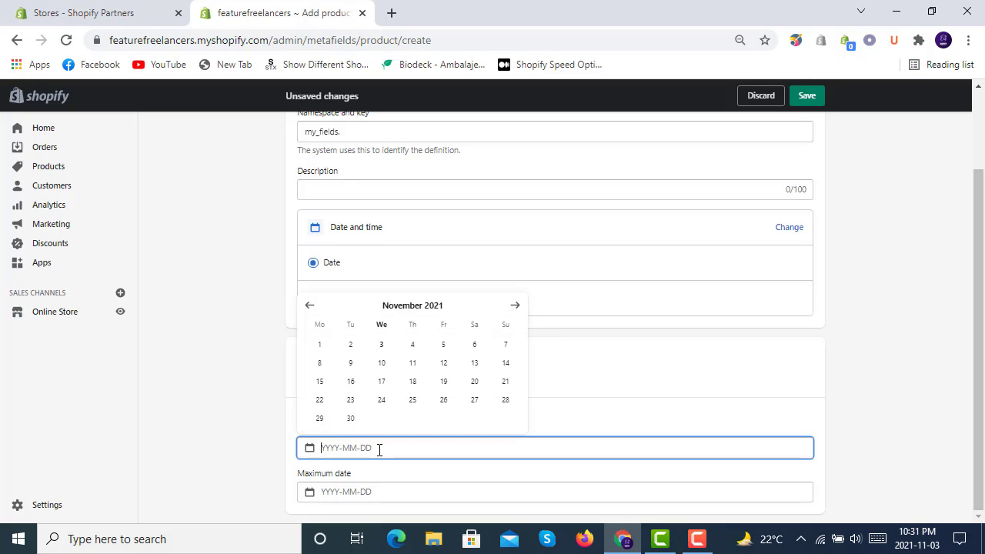
click(323, 345)
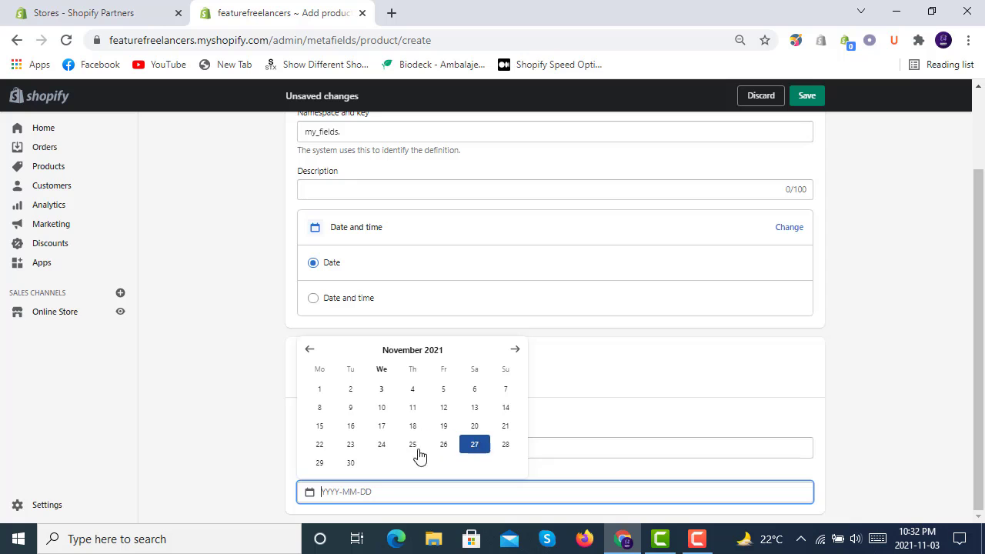
click(346, 465)
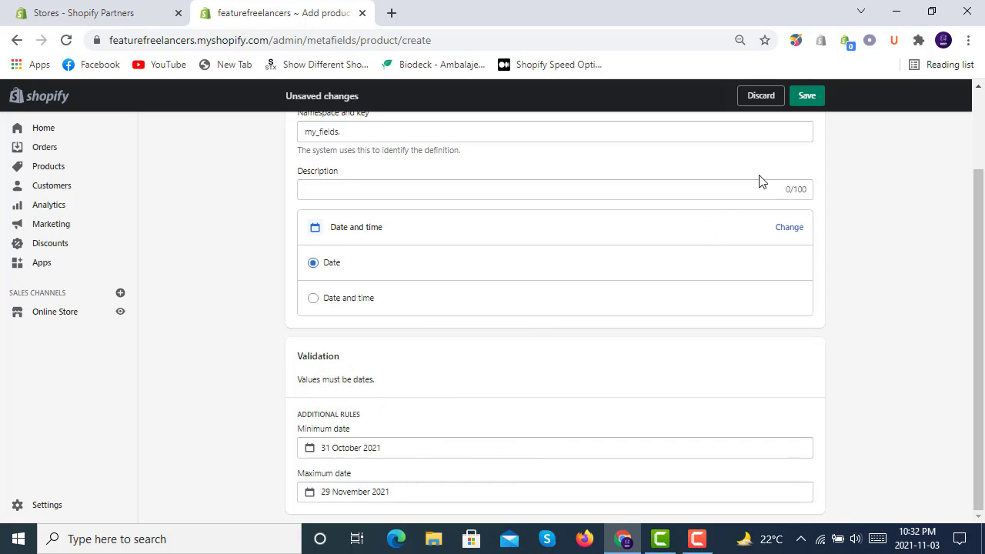
scroll(472, 288, up, 1)
scroll(472, 287, up, 1)
Name the product metafield definition 'challenge date' and save it.
click(413, 187)
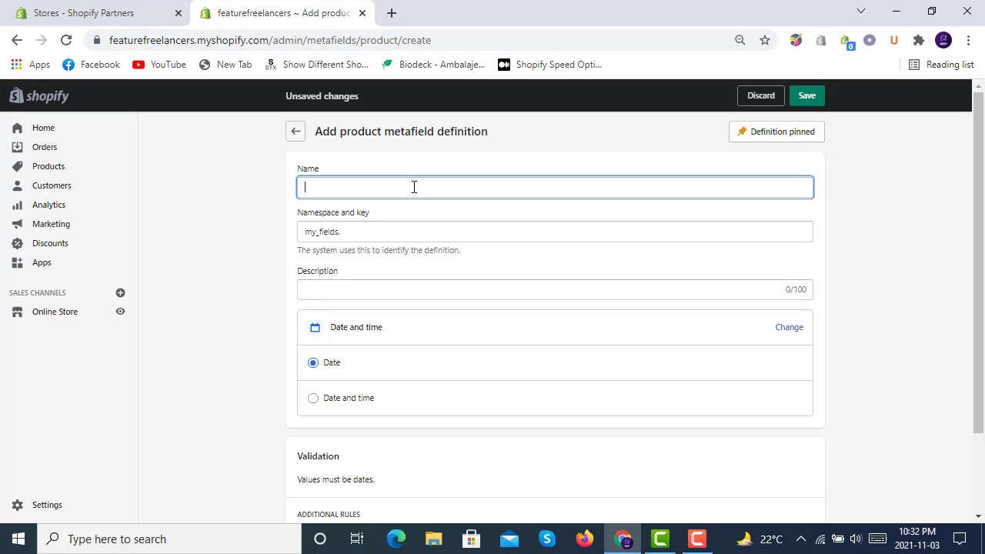
text(challen)
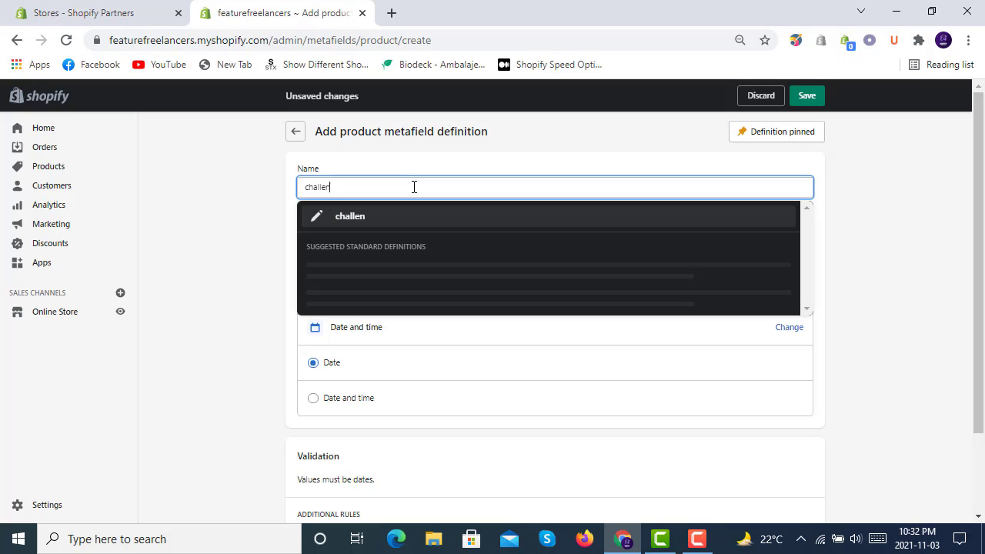
text(ge date)
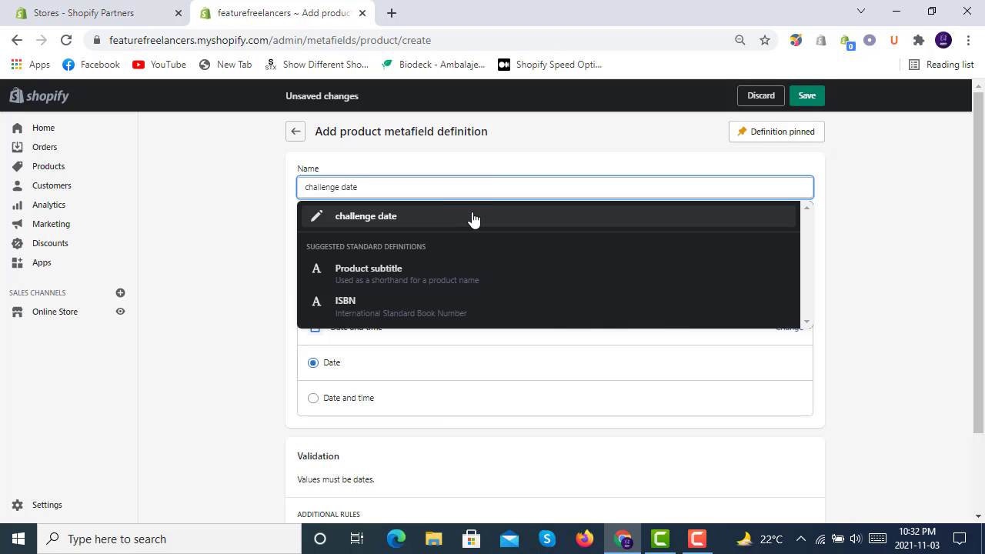
click(470, 218)
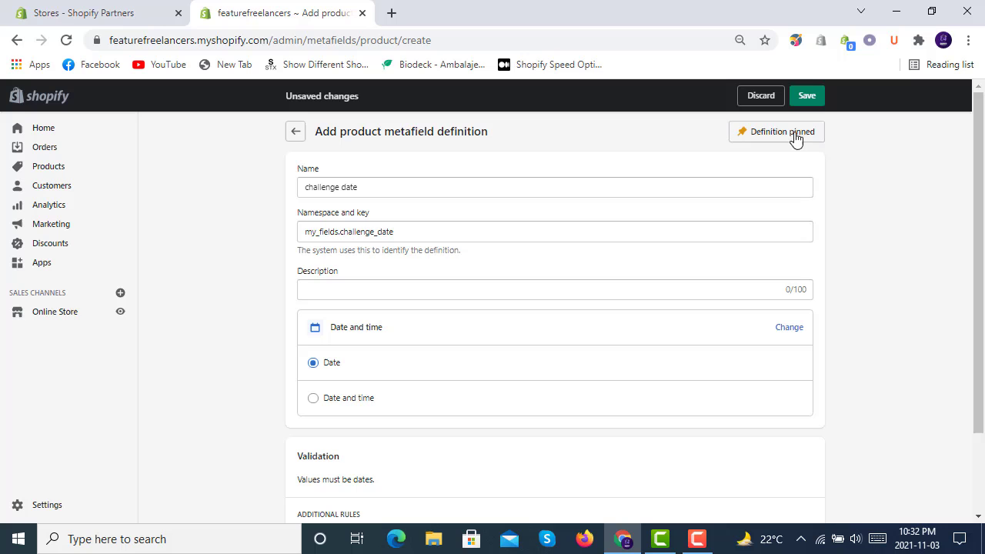
click(807, 96)
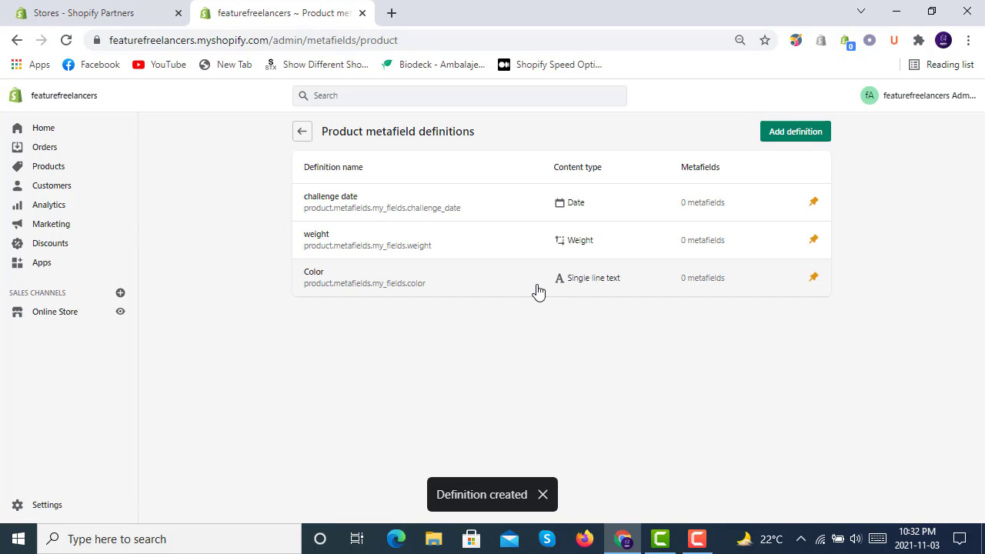
Customize the Dawn theme and switch to the Default product template, previewing abc.
click(30, 314)
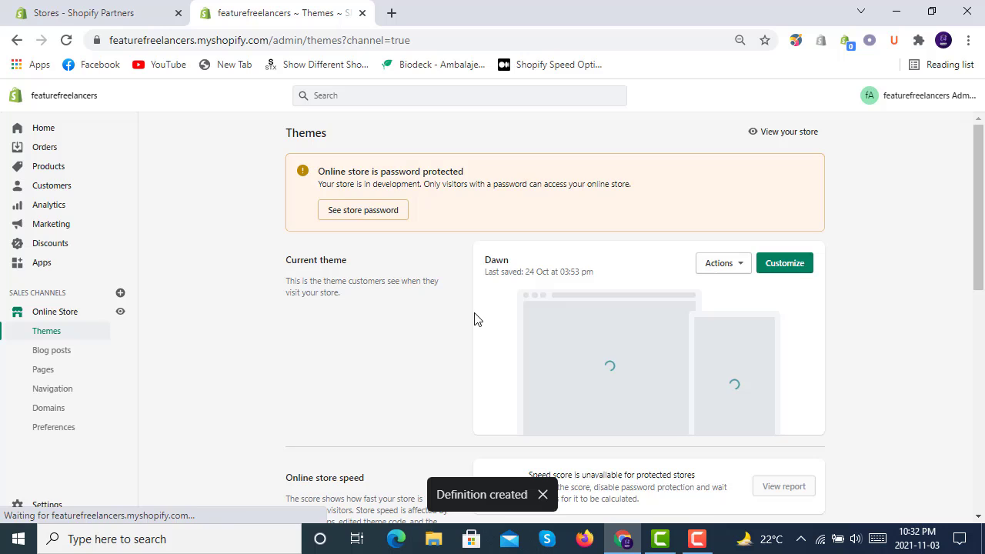
click(787, 263)
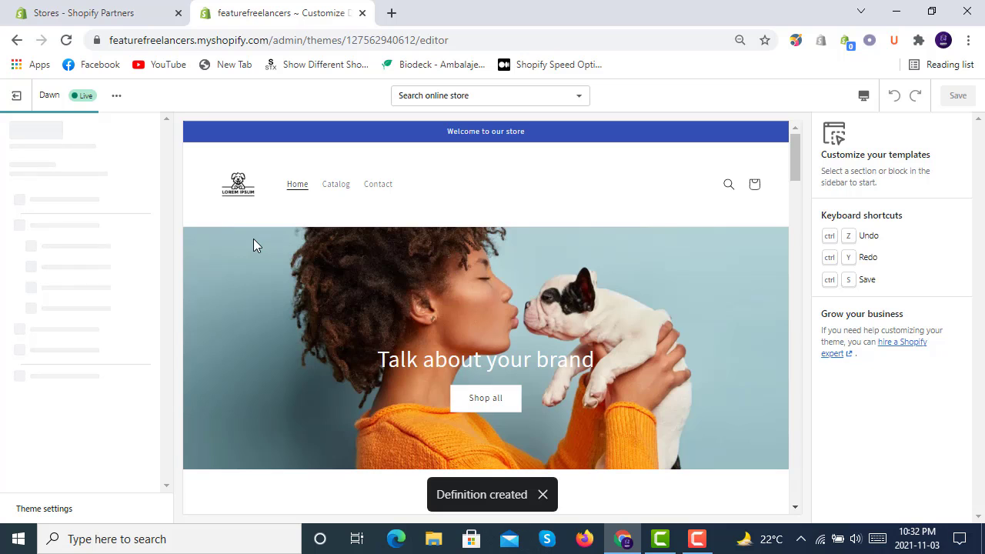
click(421, 103)
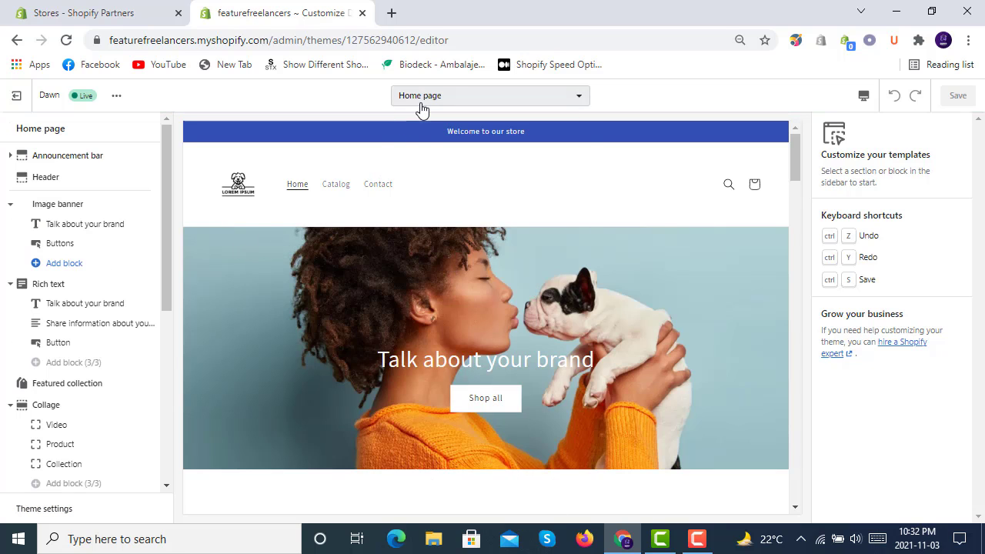
click(433, 202)
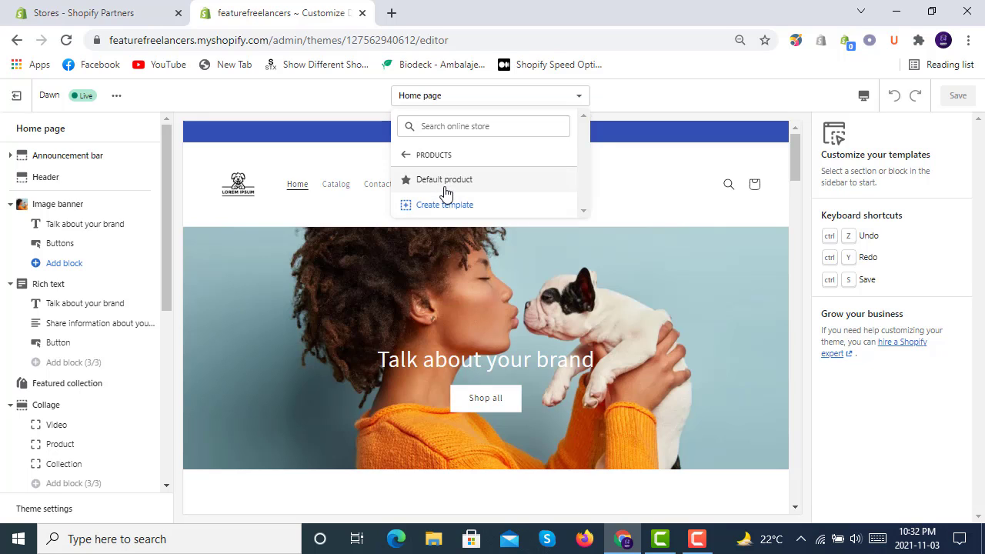
click(447, 183)
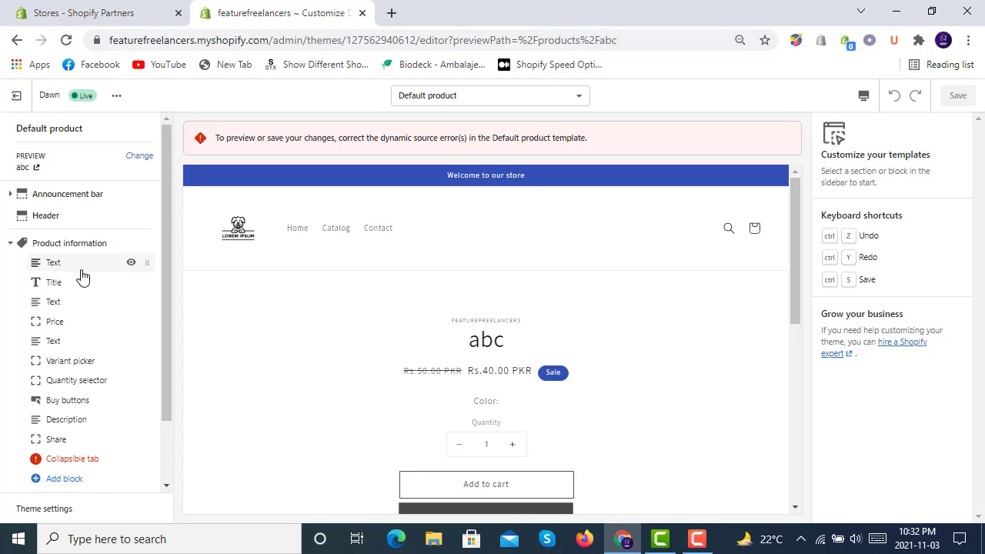
Remove the erroring Collapsible tab block and bring up the Add block list.
scroll(81, 281, down, 1)
click(73, 383)
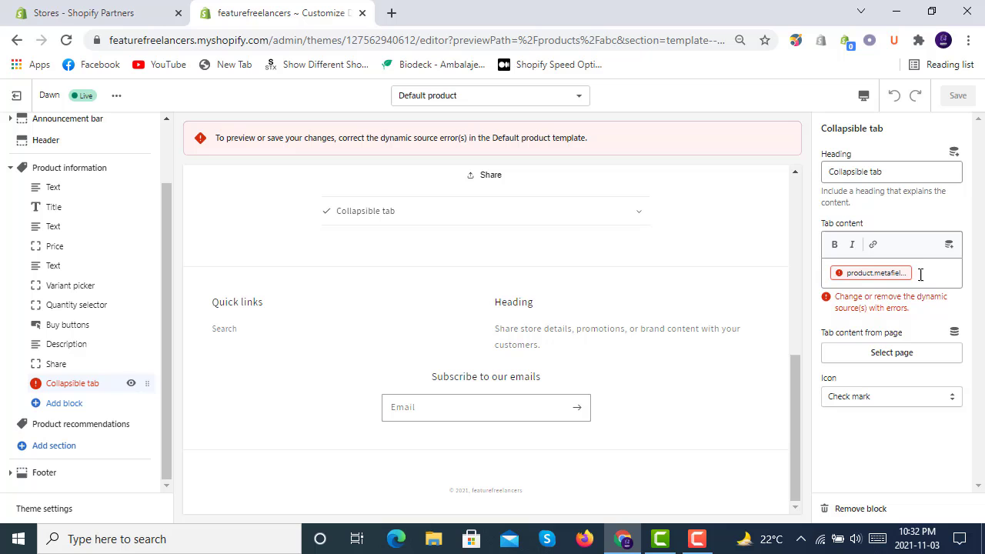
click(887, 281)
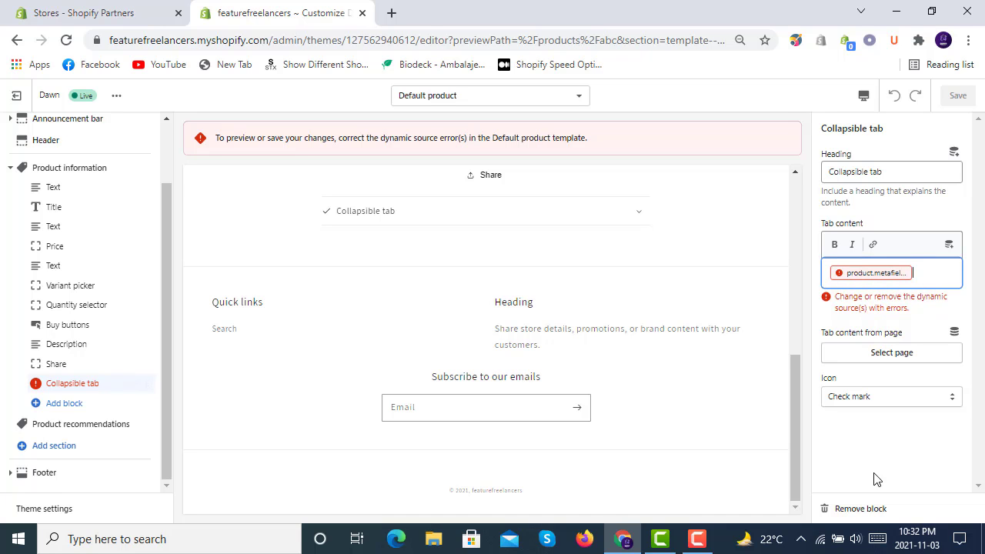
click(877, 508)
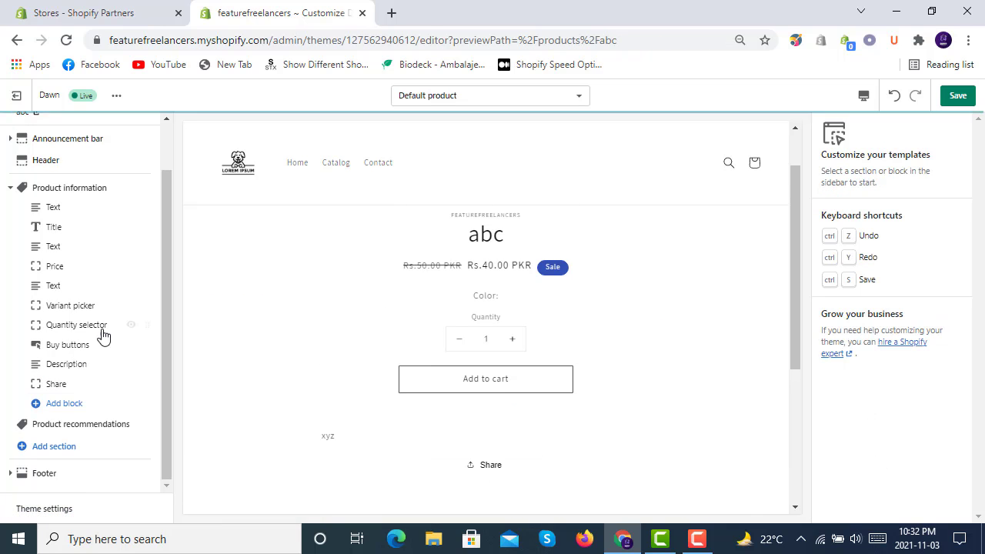
click(77, 403)
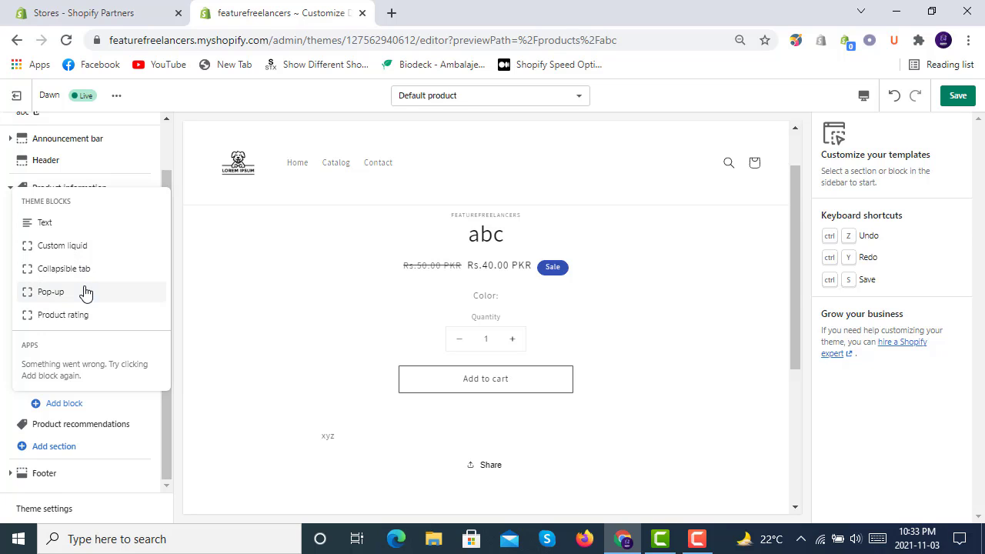
Add a Pop-up block, then open and close the dynamic source panel for its link label.
click(50, 291)
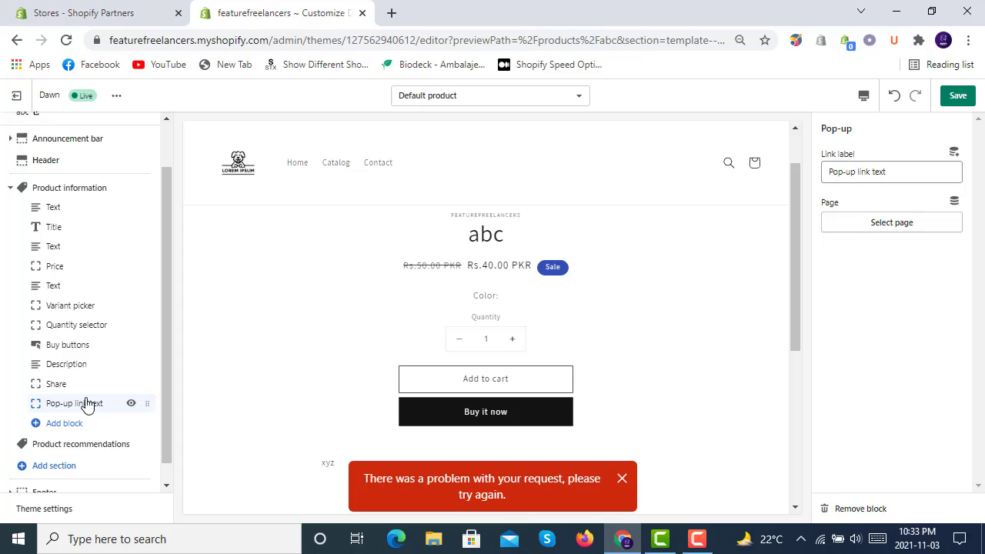
click(954, 158)
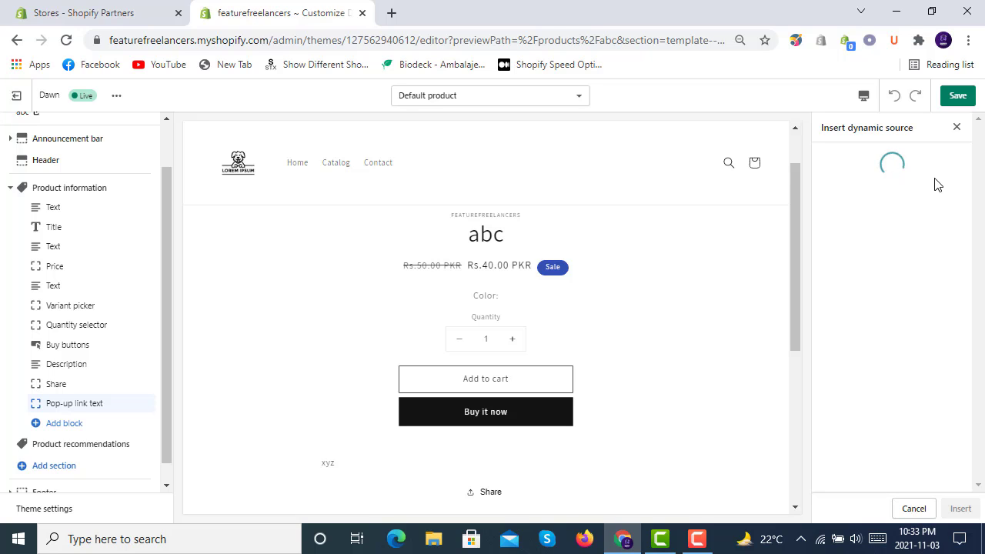
click(958, 129)
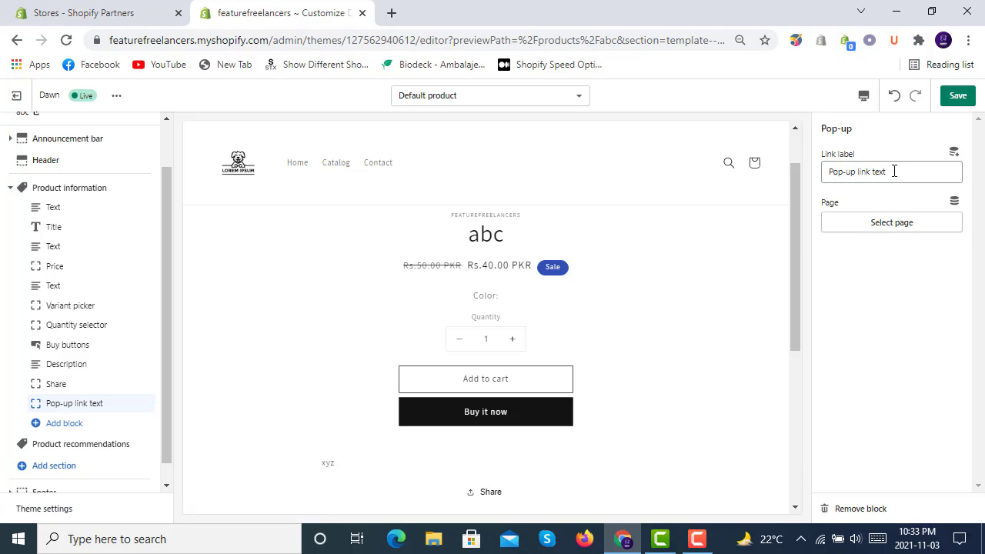
click(893, 171)
click(955, 156)
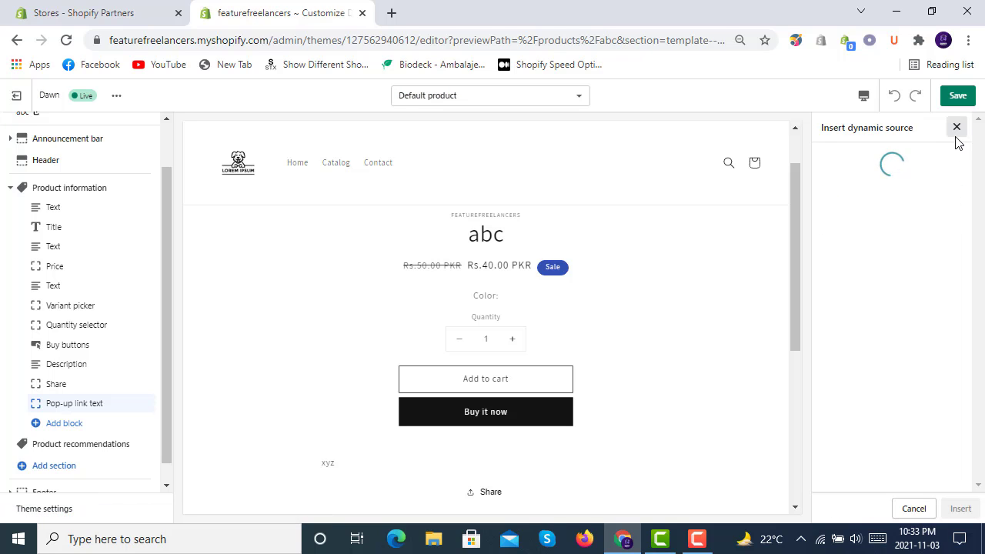
click(957, 129)
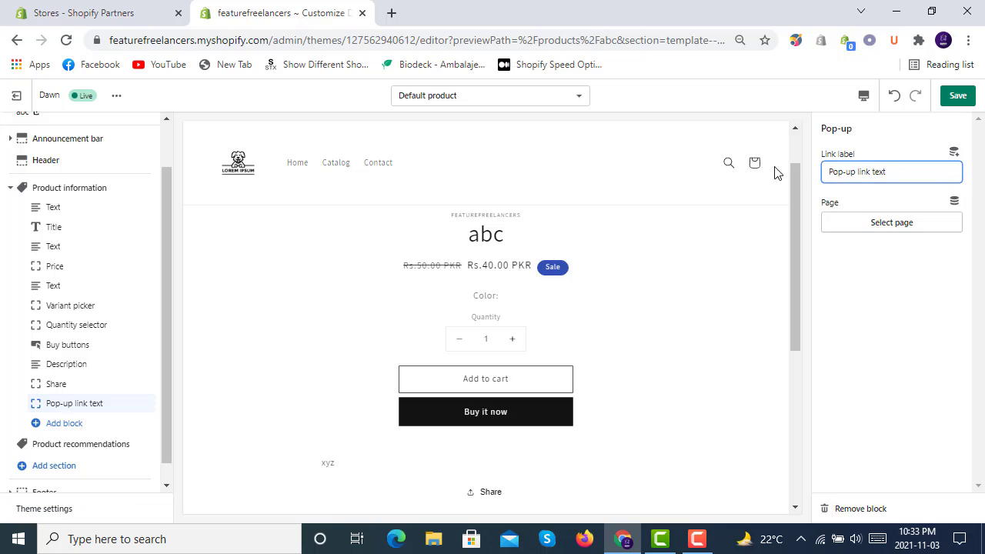
Leave the editor discarding changes, reopen Dawn's editor, and choose Products in the page selector.
click(17, 95)
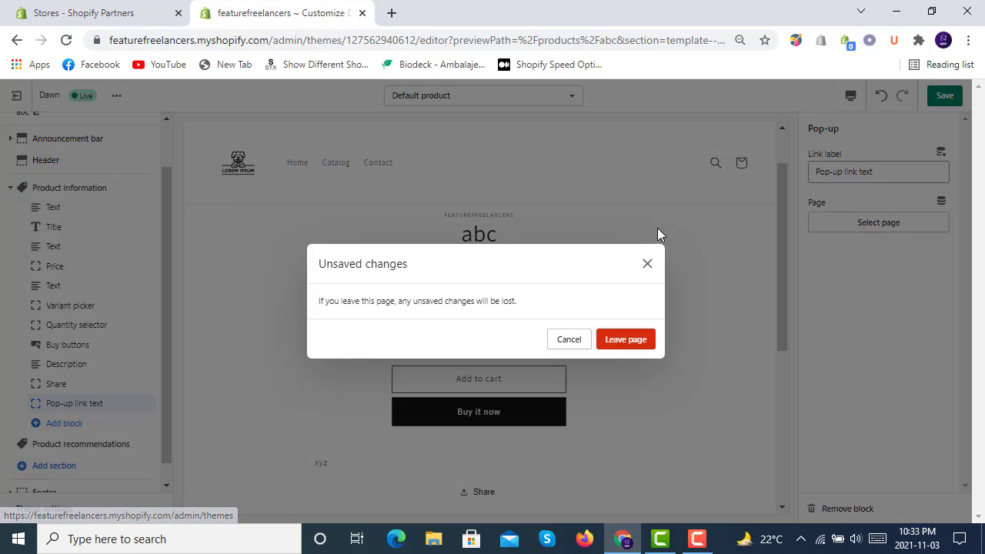
click(628, 347)
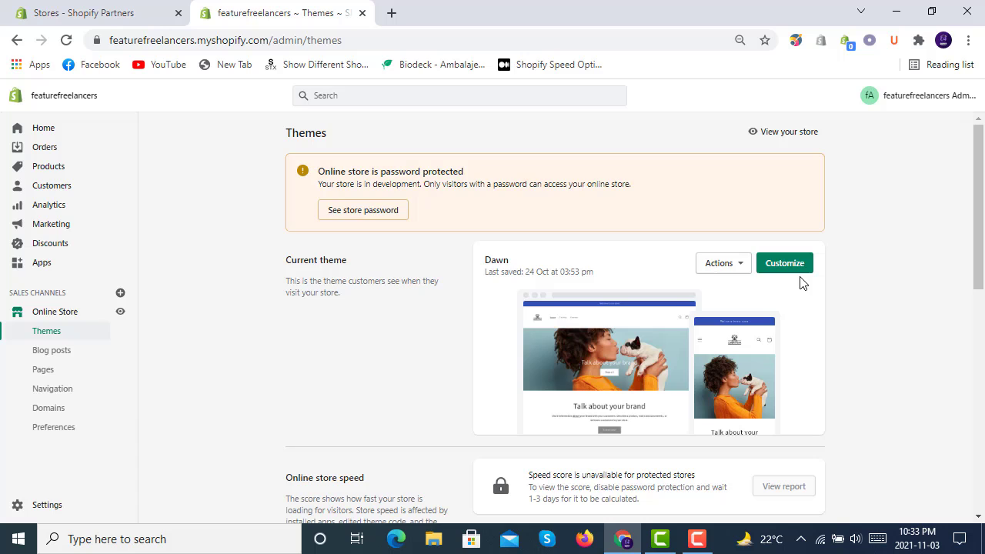
click(791, 268)
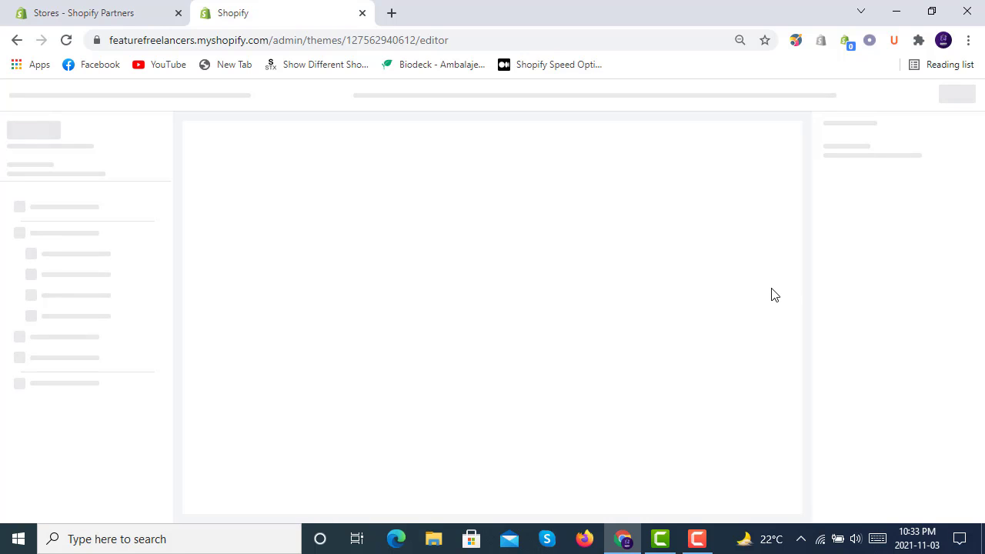
click(495, 106)
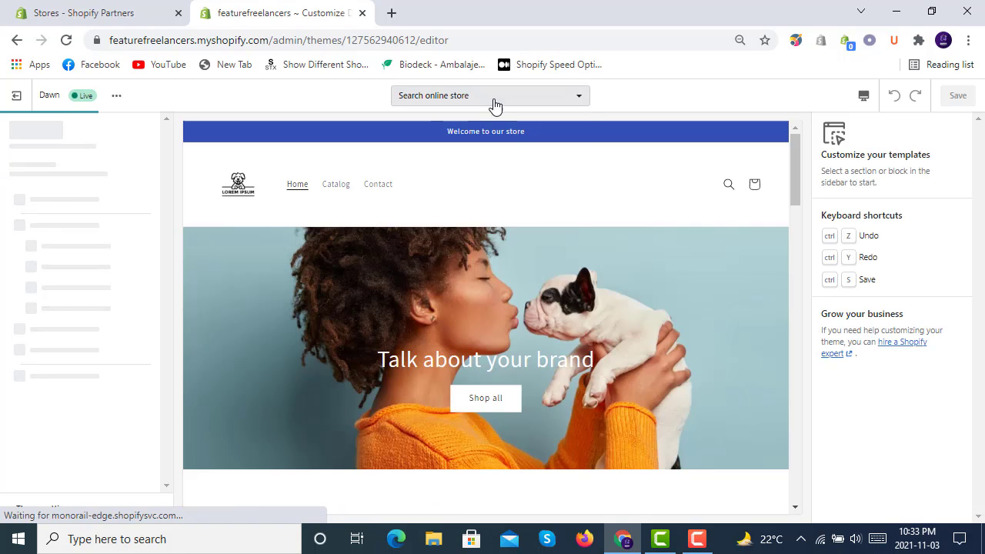
click(476, 203)
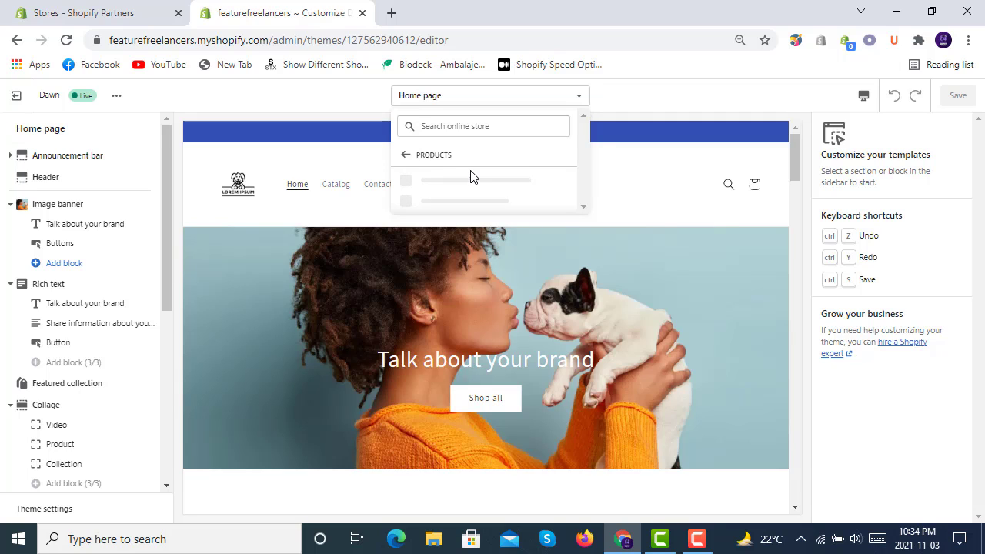
On Default product, delete the metafield chip from the Collapsible tab content and save.
click(472, 176)
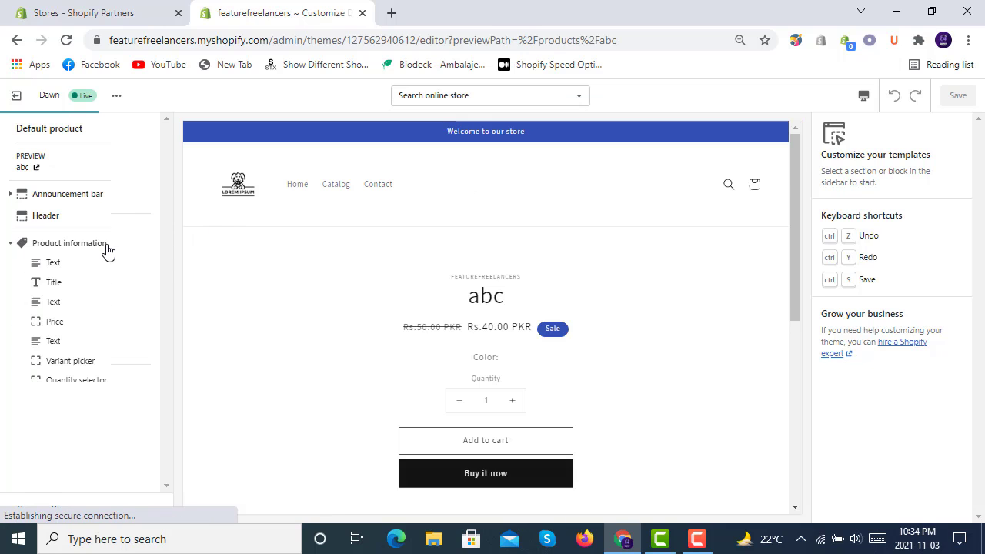
click(74, 465)
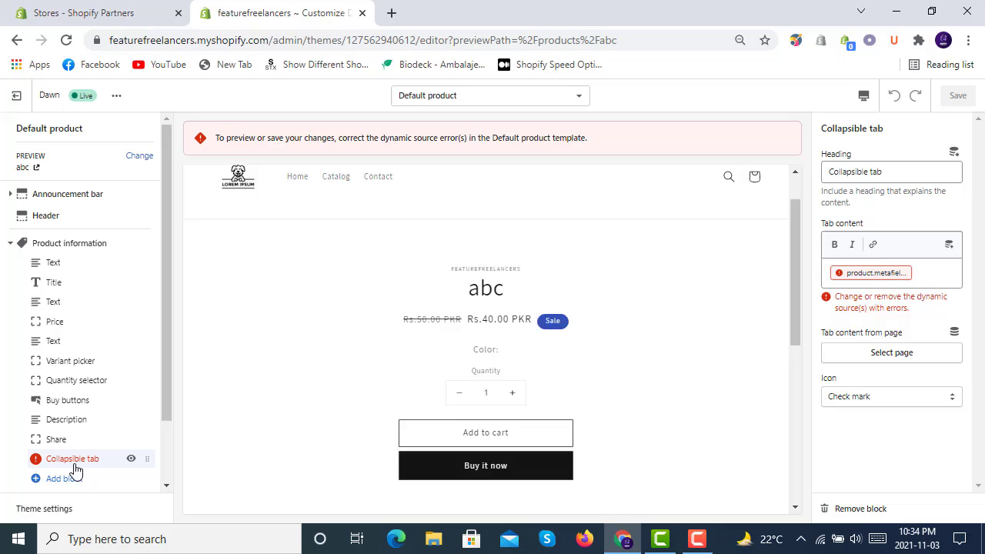
click(915, 275)
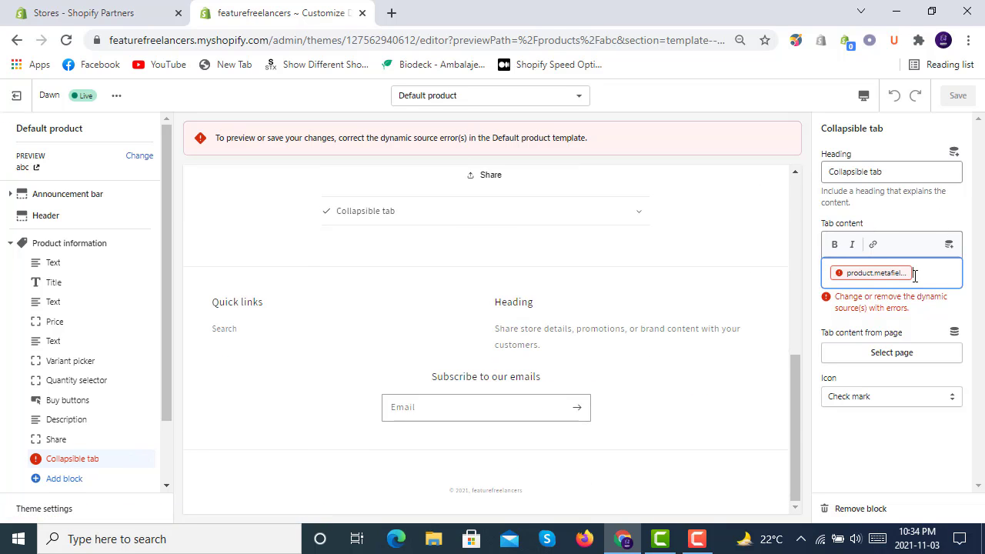
key(BackSpace)
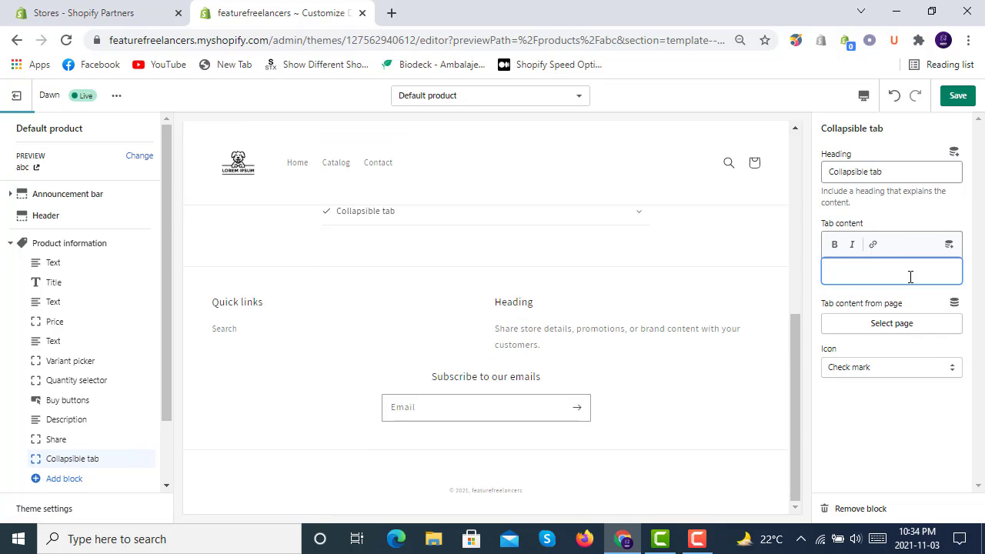
click(954, 95)
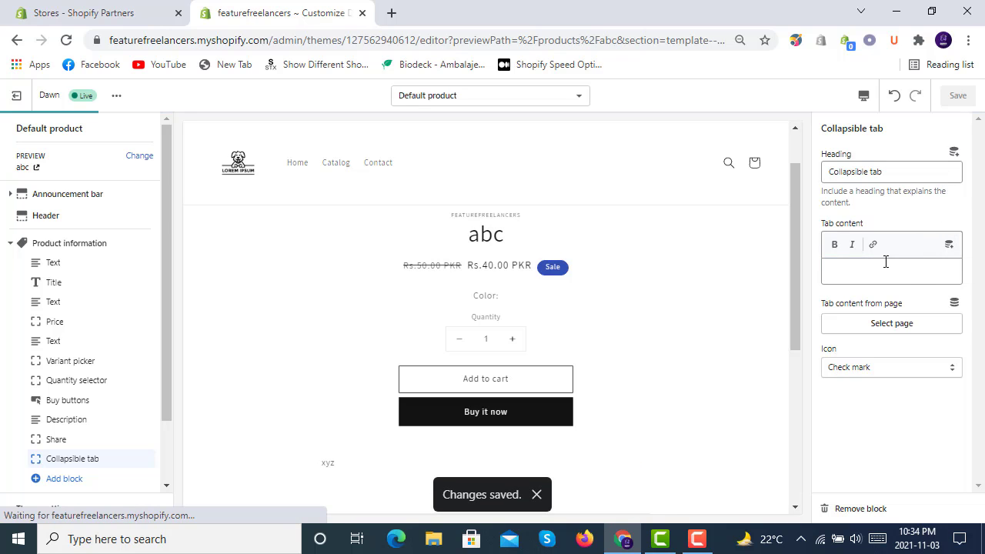
Add a Pop-up block, cancel its link label's dynamic source, and reopen the block list.
click(84, 481)
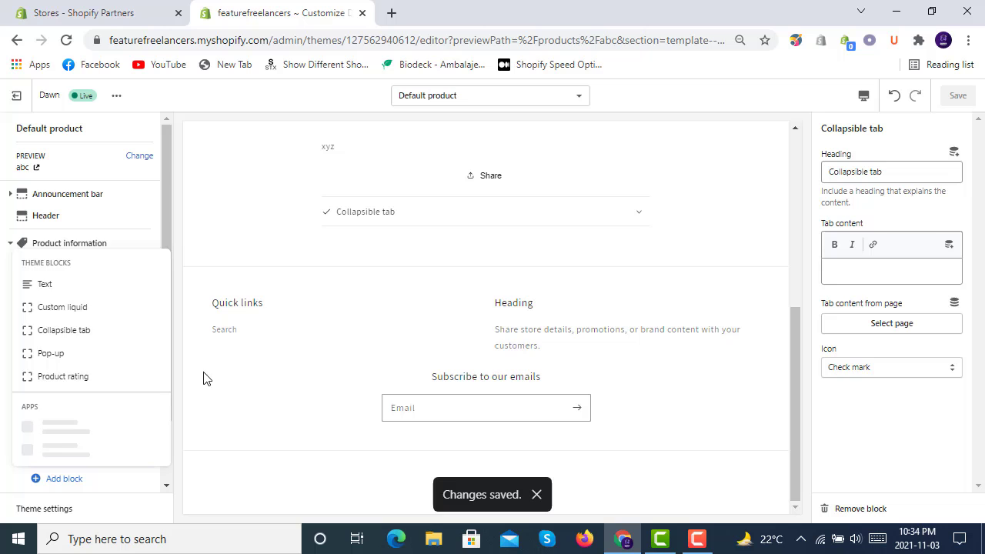
click(62, 368)
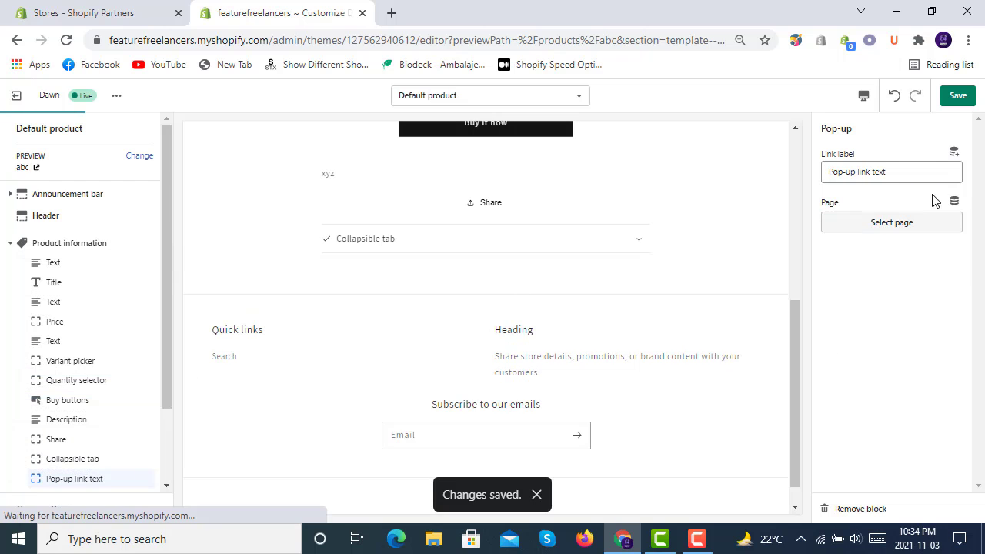
click(955, 154)
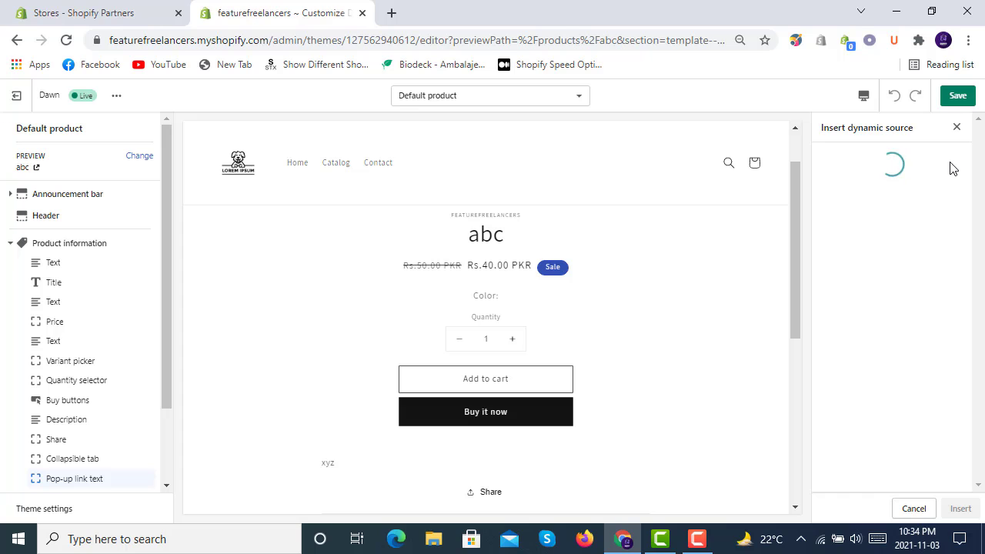
click(918, 508)
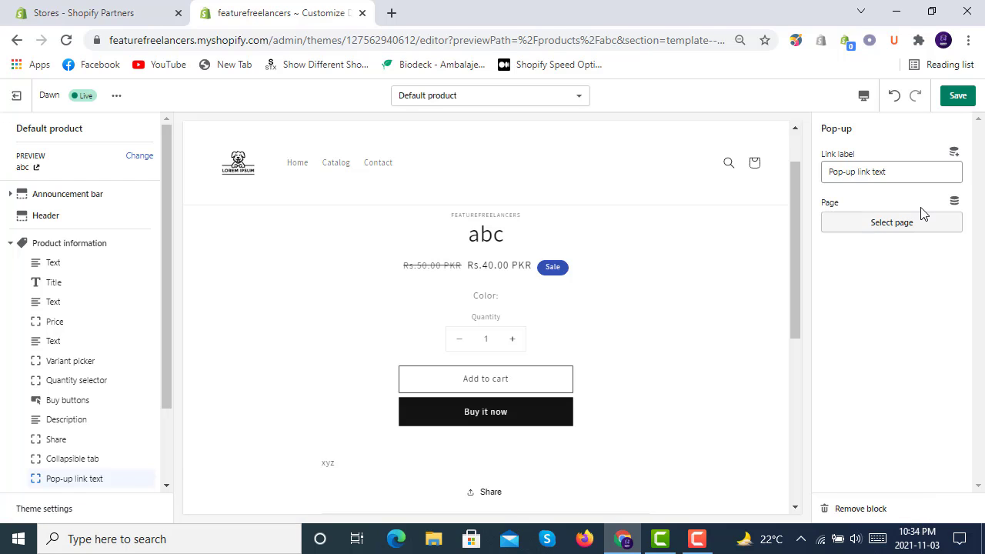
click(957, 156)
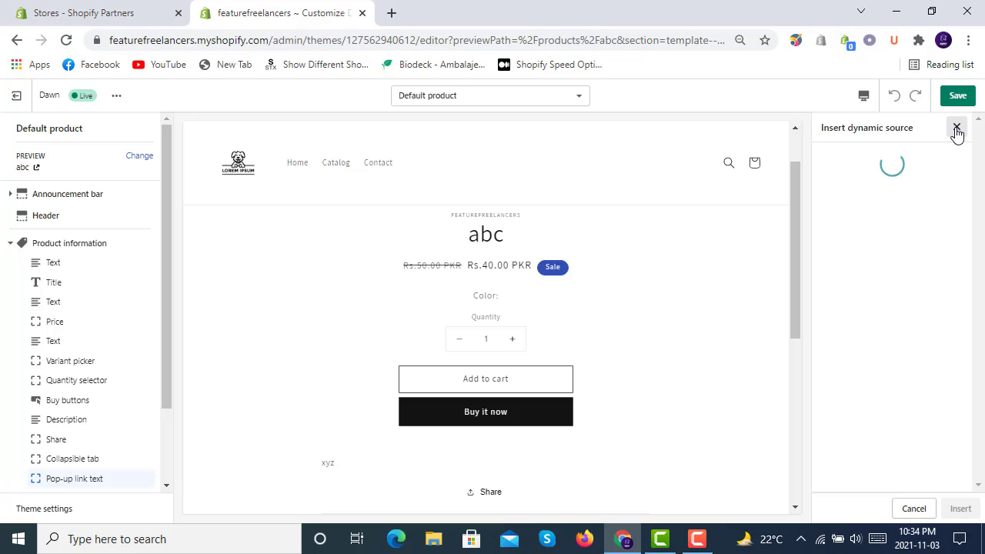
click(957, 130)
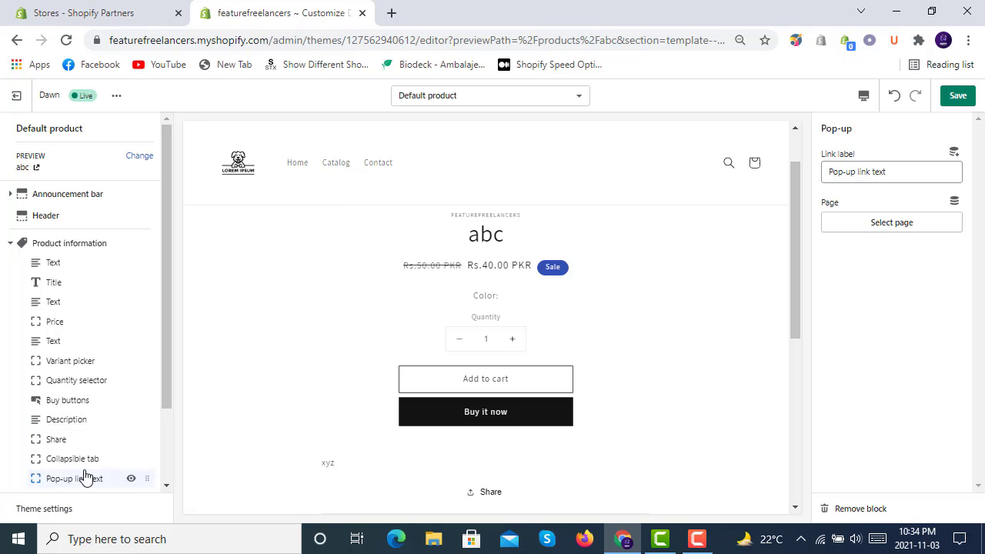
scroll(92, 435, down, 2)
click(91, 413)
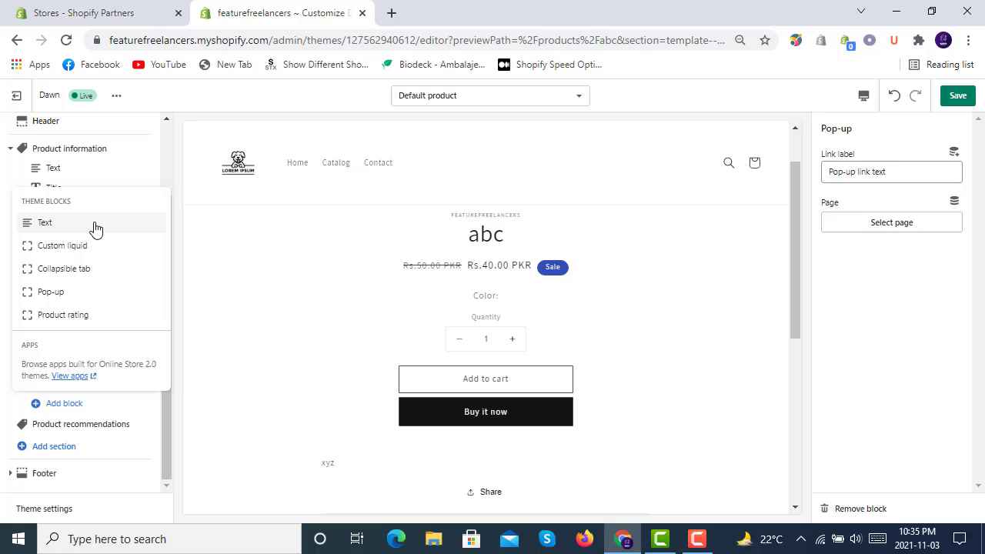
Add a Text block showing only the challenge date metafield, then save the template.
click(95, 227)
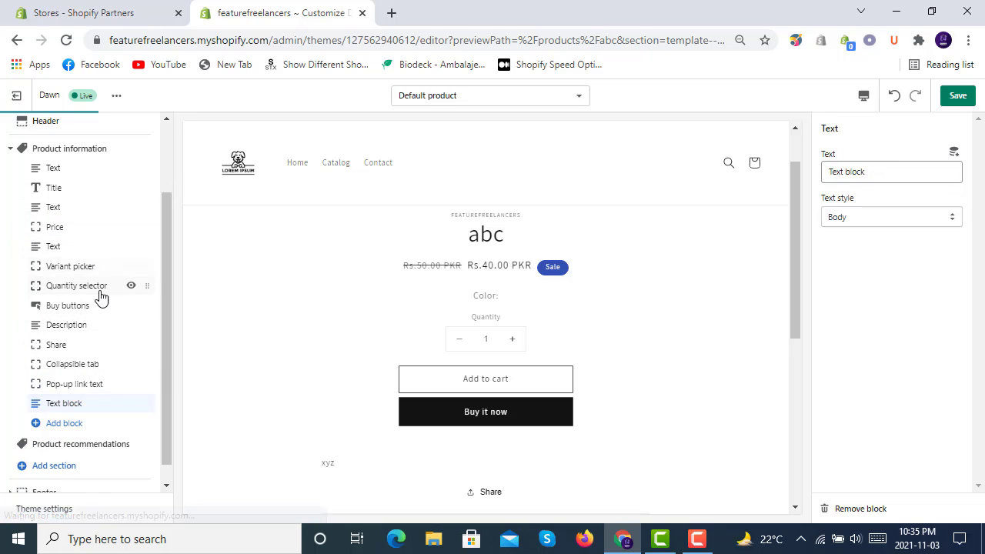
click(956, 158)
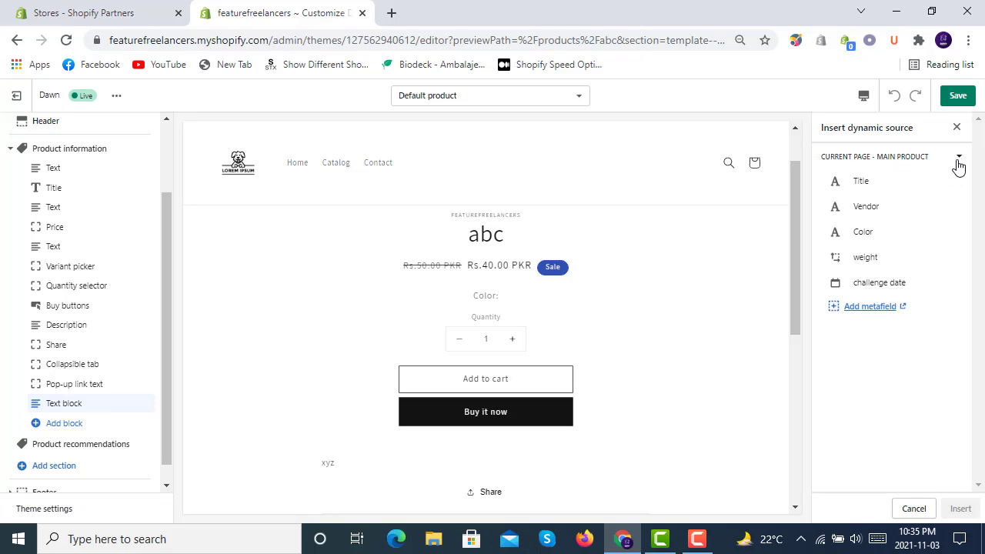
click(897, 284)
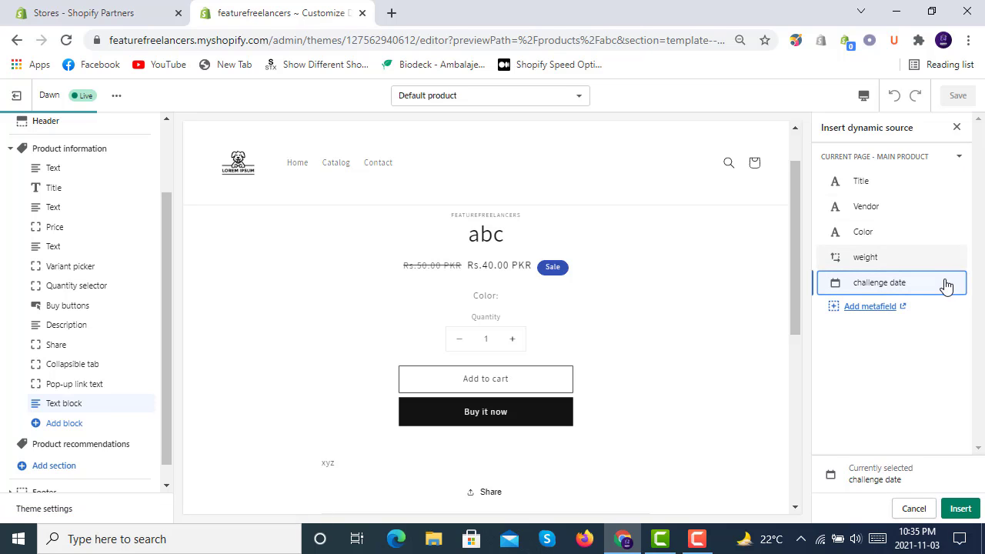
click(960, 508)
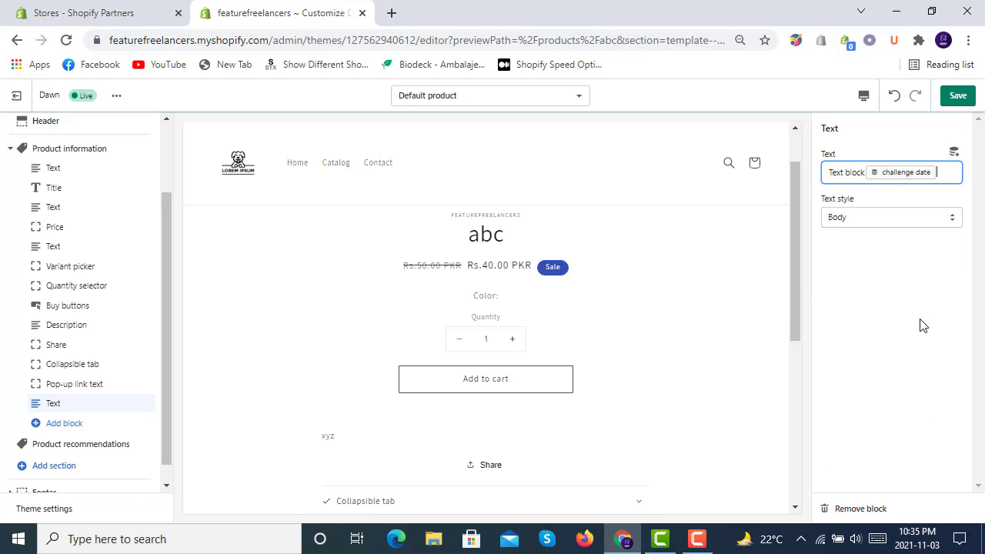
drag(865, 172, 830, 173)
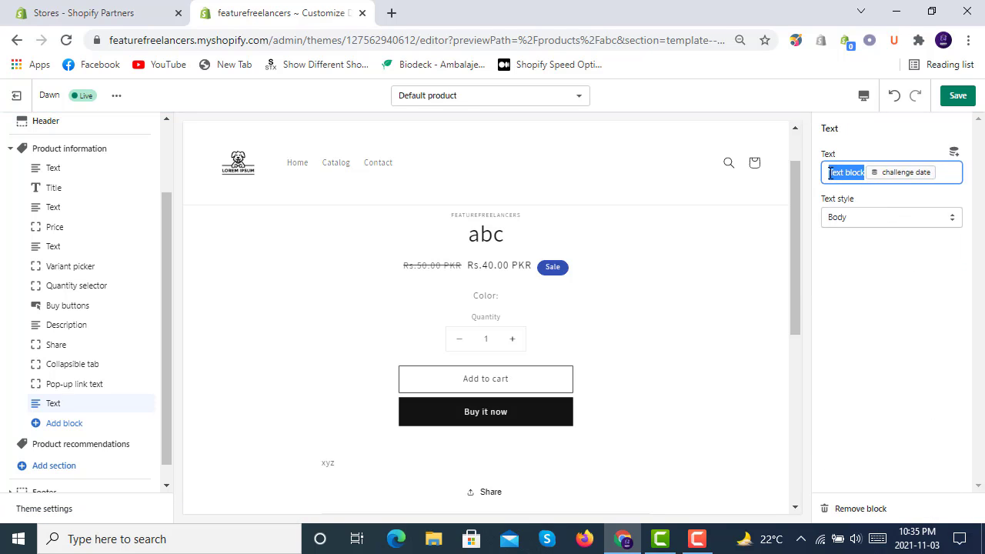
key(BackSpace)
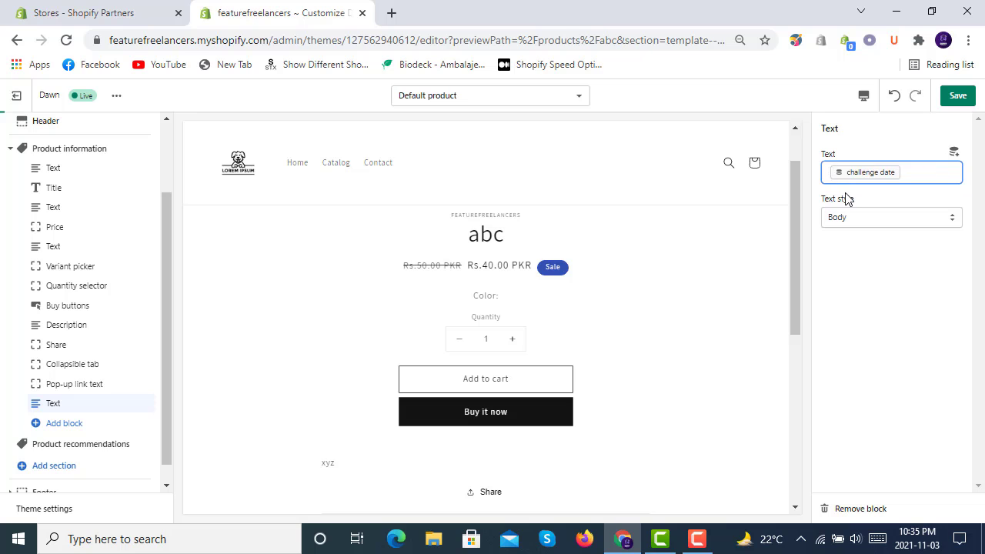
scroll(634, 310, down, 2)
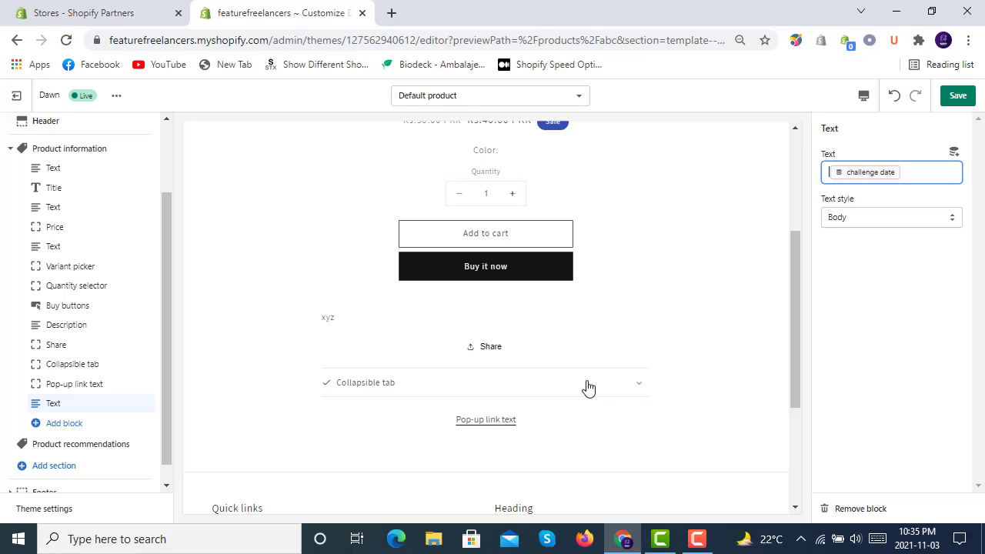
scroll(588, 387, down, 1)
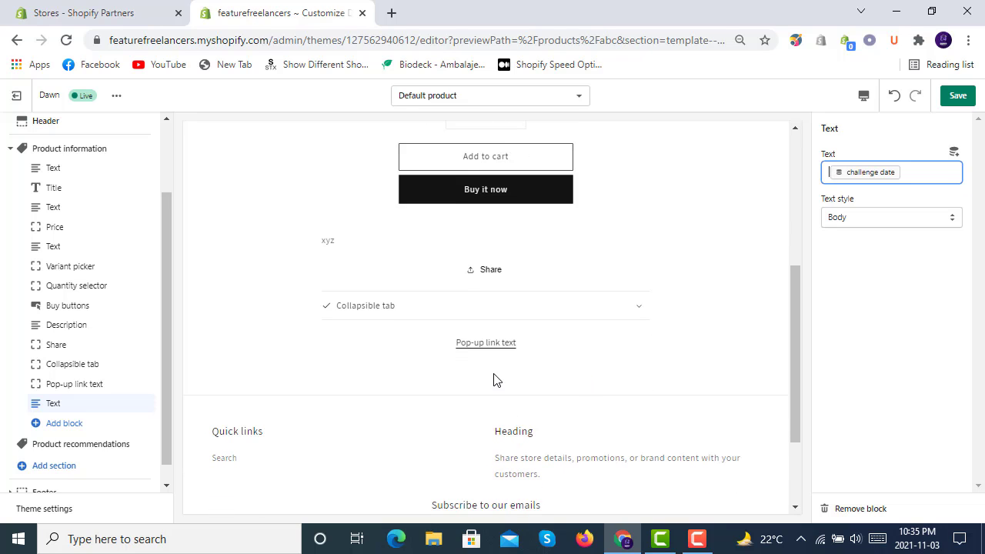
click(959, 103)
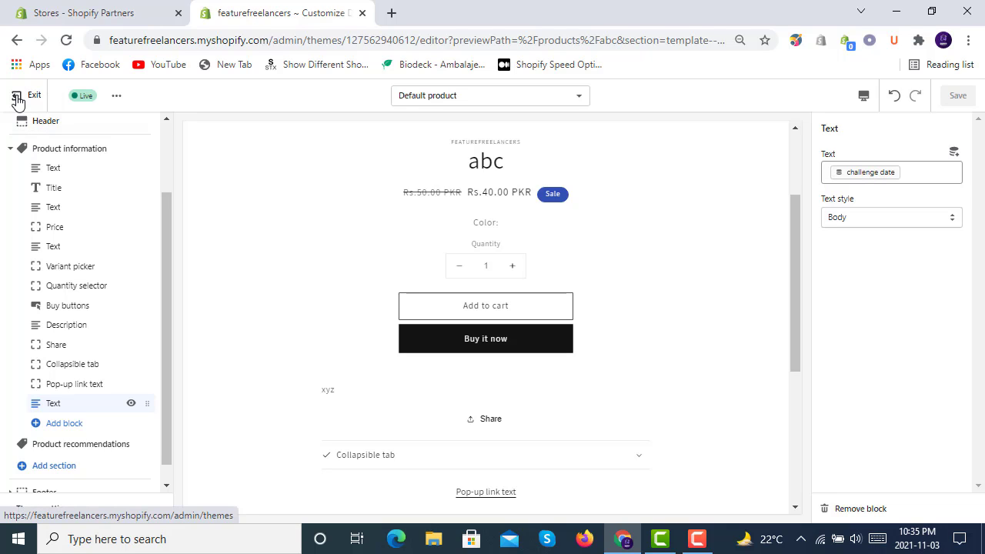
Leave the theme editor and open product abc from the Products list.
click(16, 97)
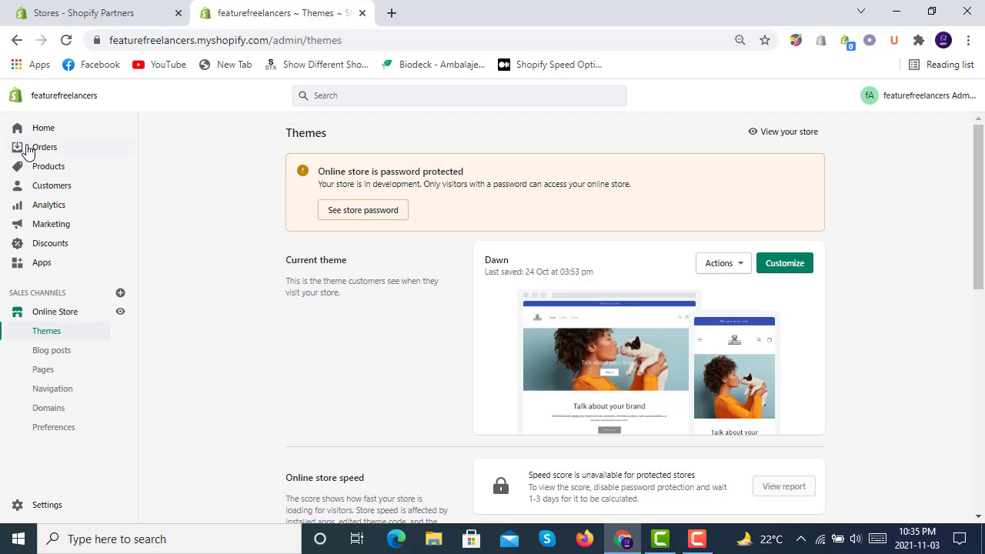
click(48, 168)
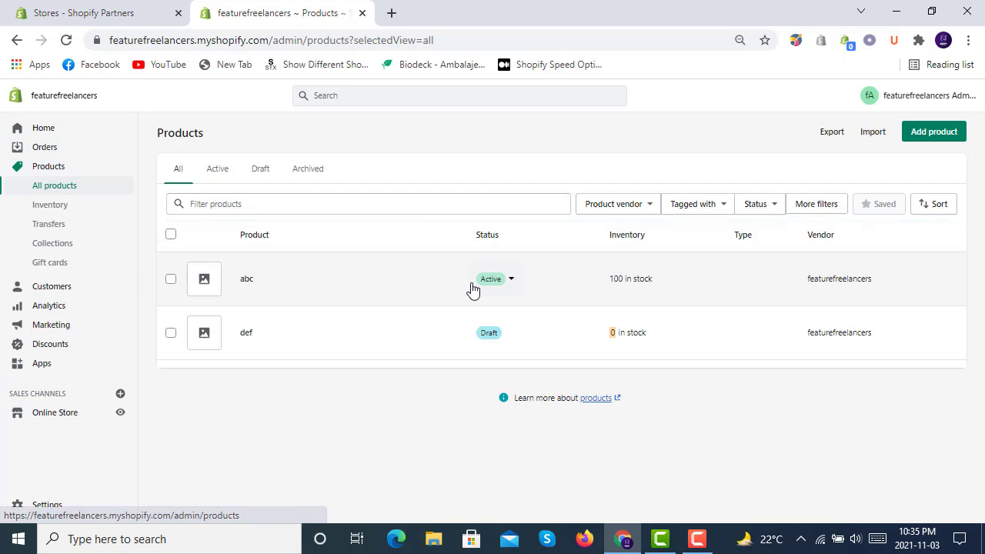
click(354, 295)
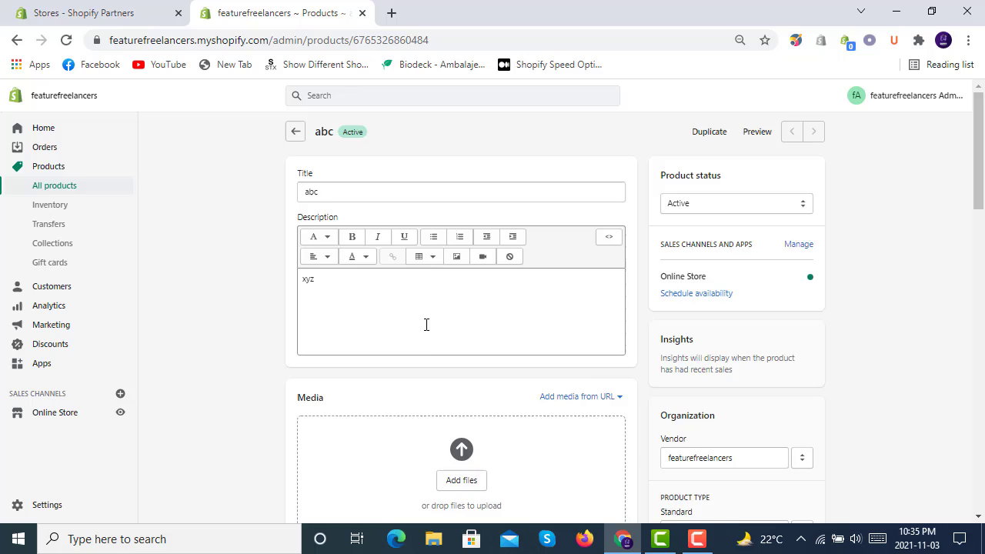
scroll(427, 331, down, 20)
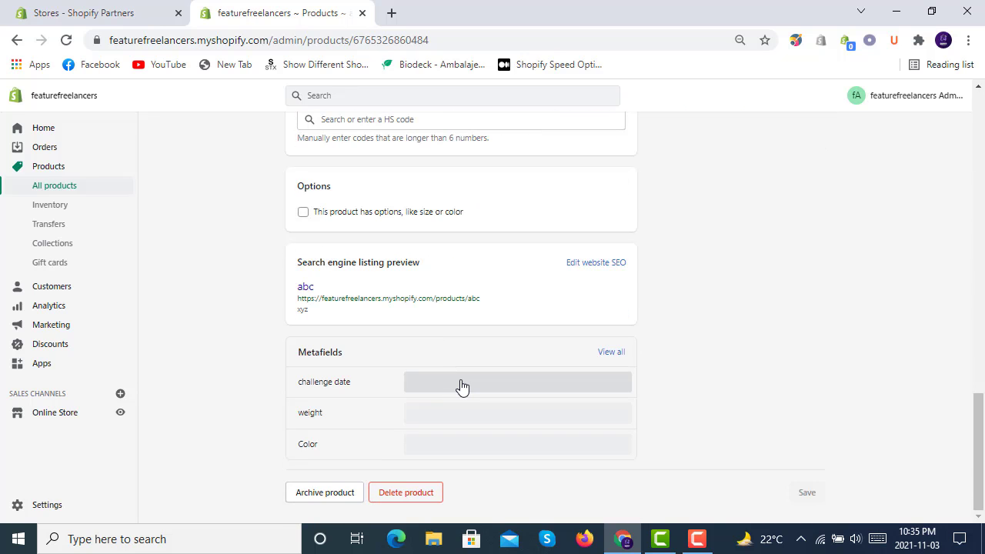
Pick a challenge date for abc, trying November 2 and then November 1.
click(461, 384)
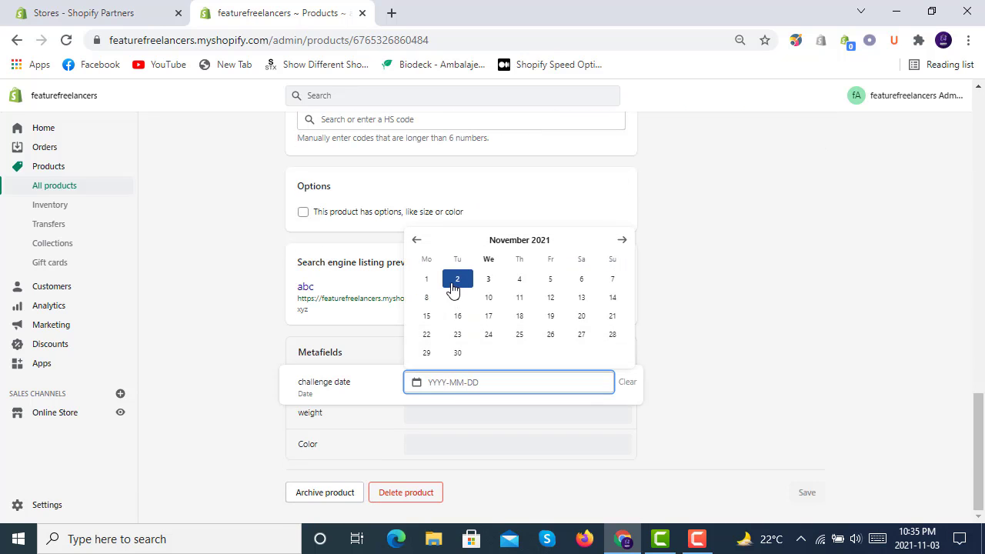
click(457, 278)
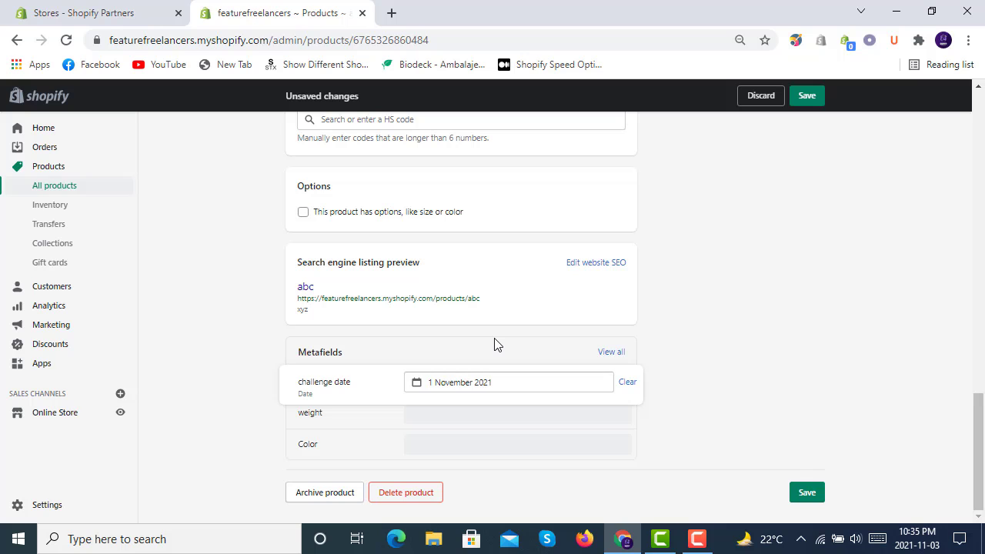
click(487, 385)
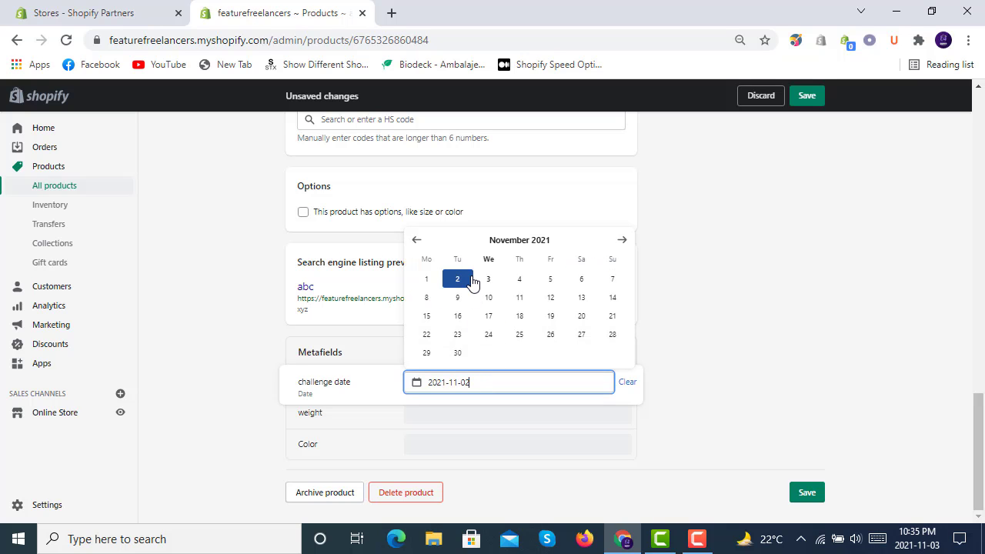
click(473, 284)
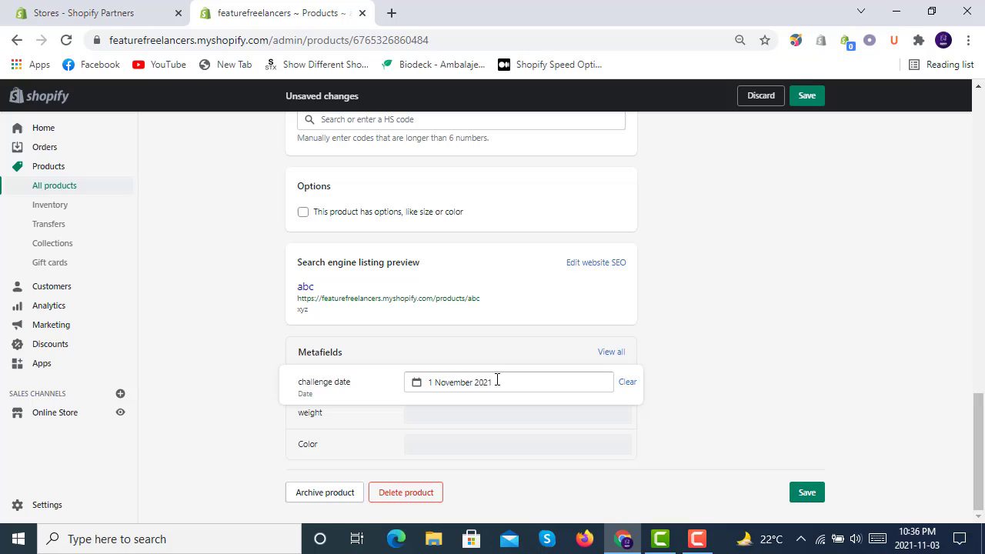
click(497, 380)
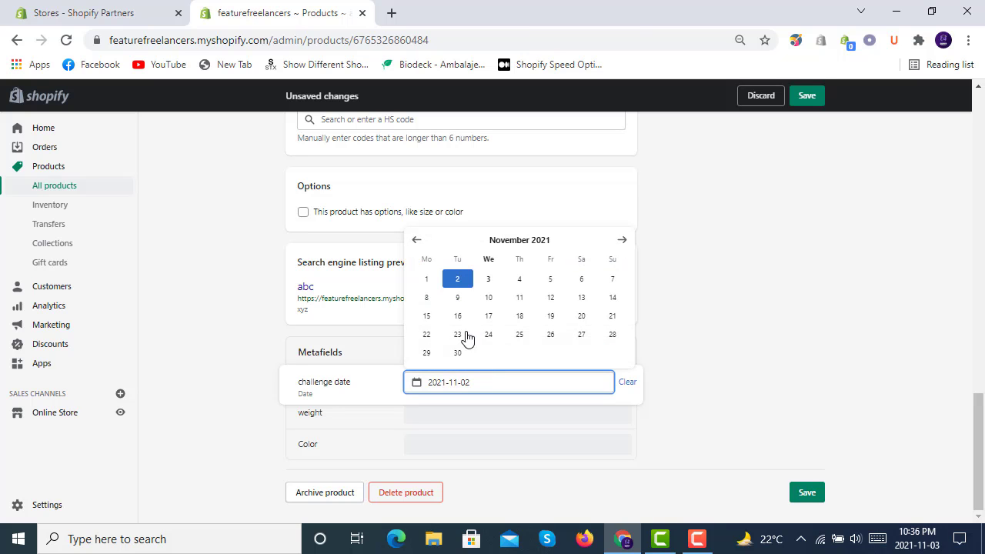
click(416, 240)
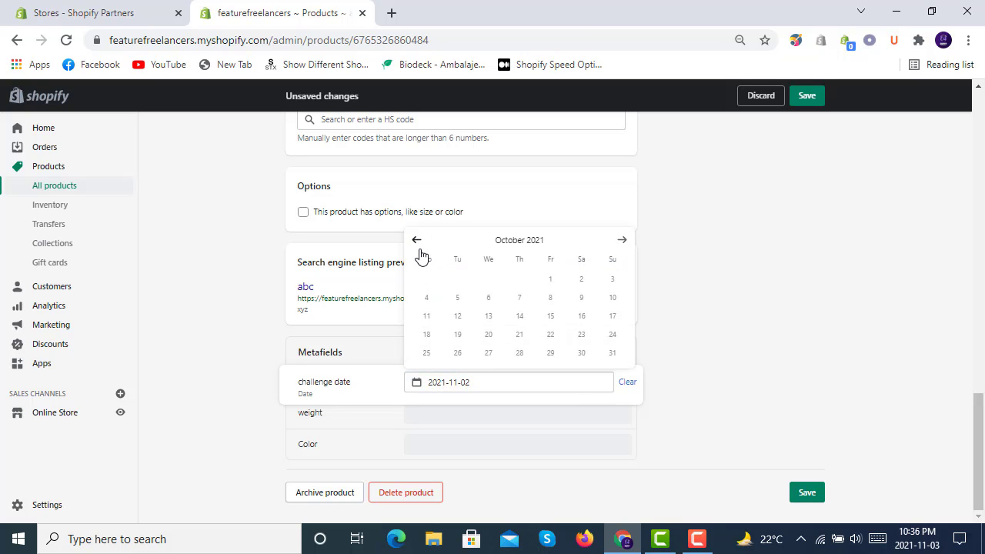
click(623, 240)
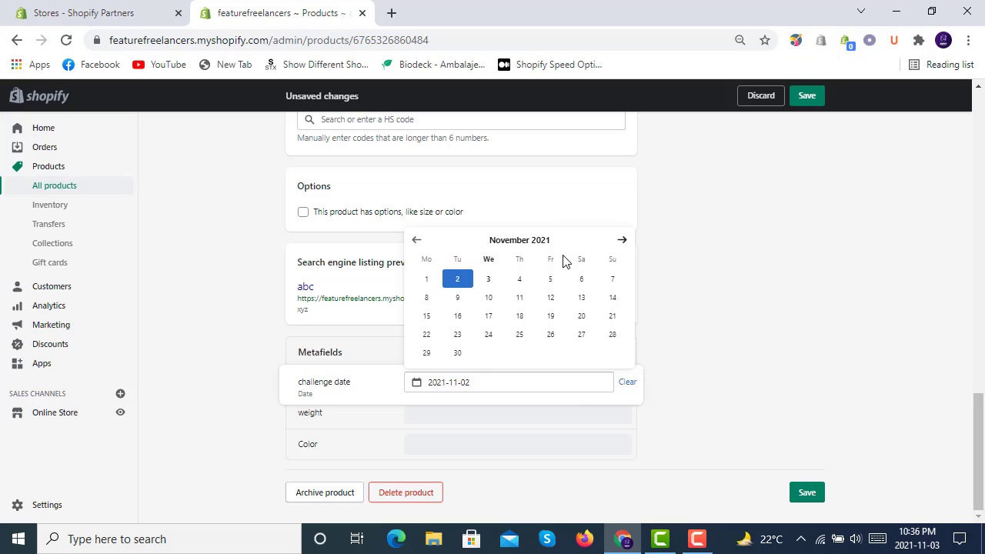
click(433, 285)
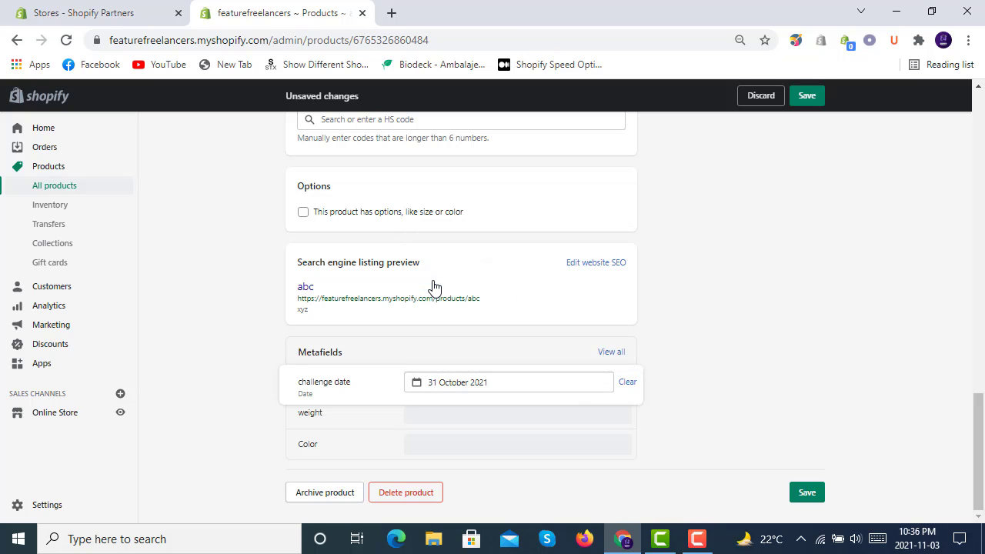
Change abc's challenge date to 3 November 2021 after trying November 30 and 2, and save.
click(491, 385)
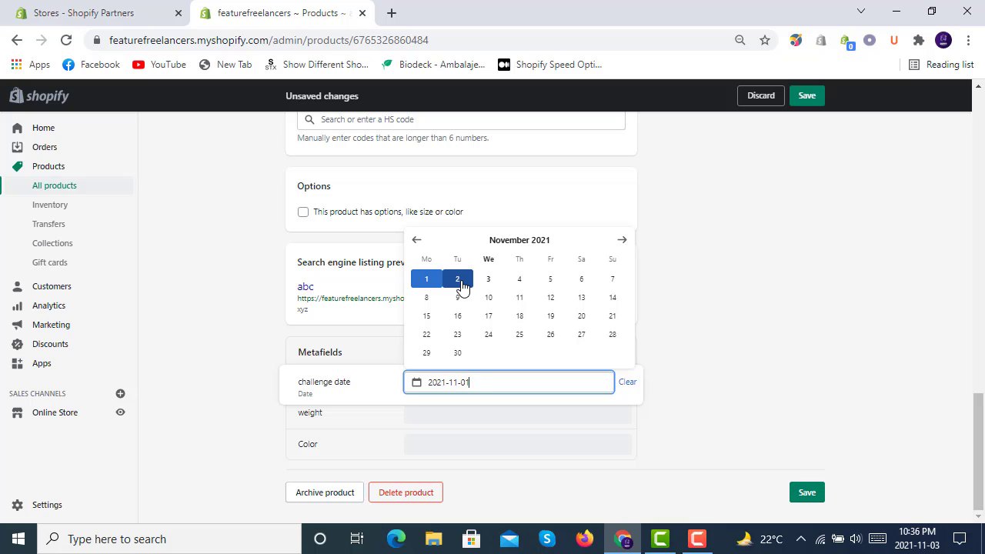
click(460, 352)
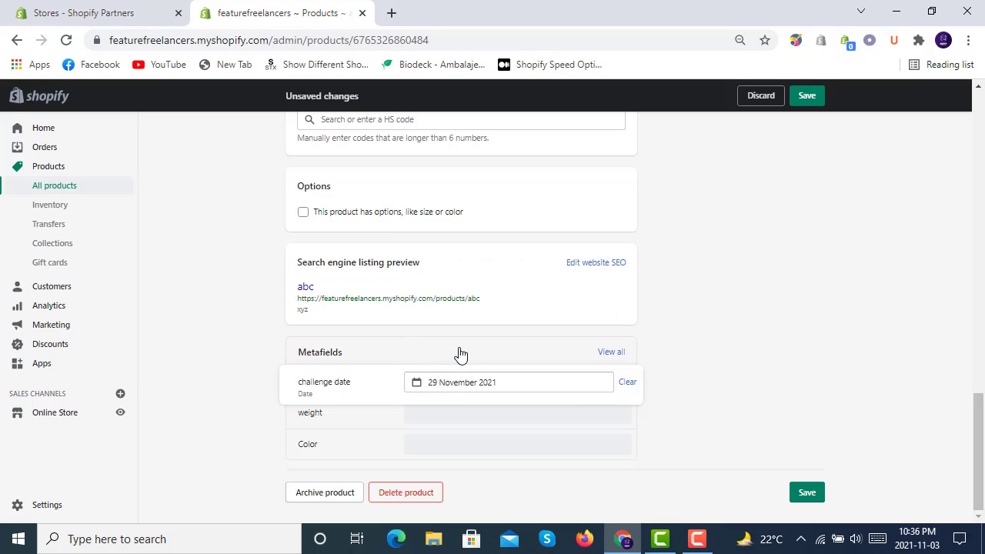
click(467, 382)
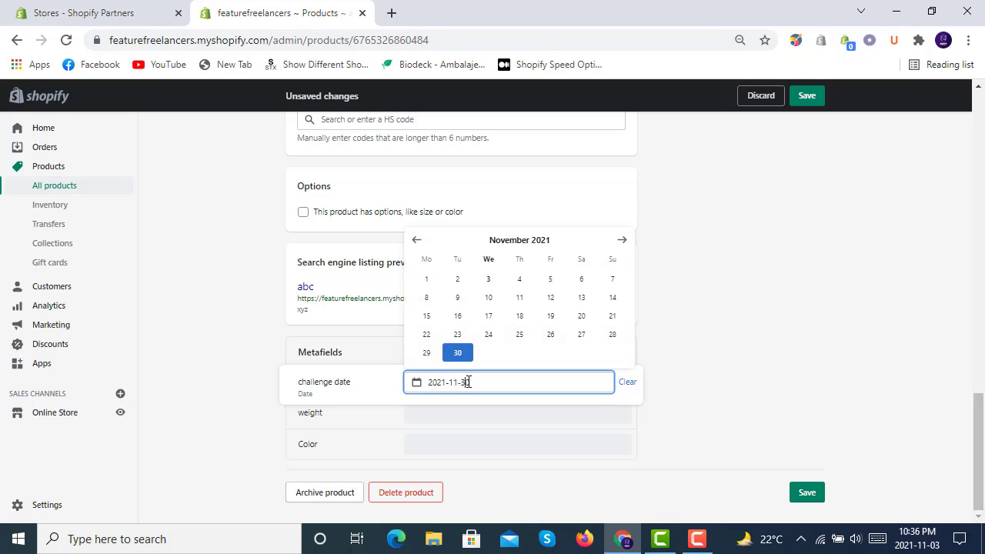
click(456, 281)
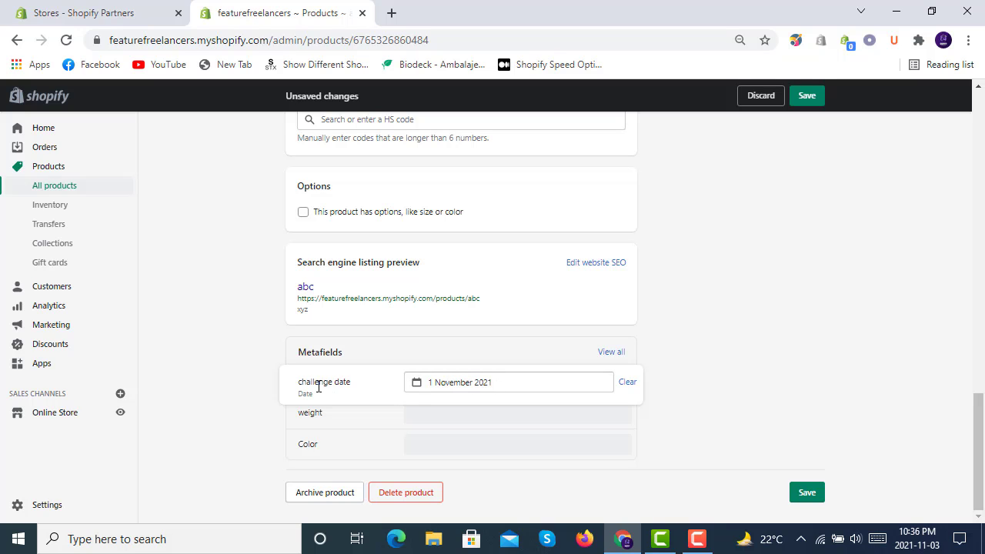
click(553, 358)
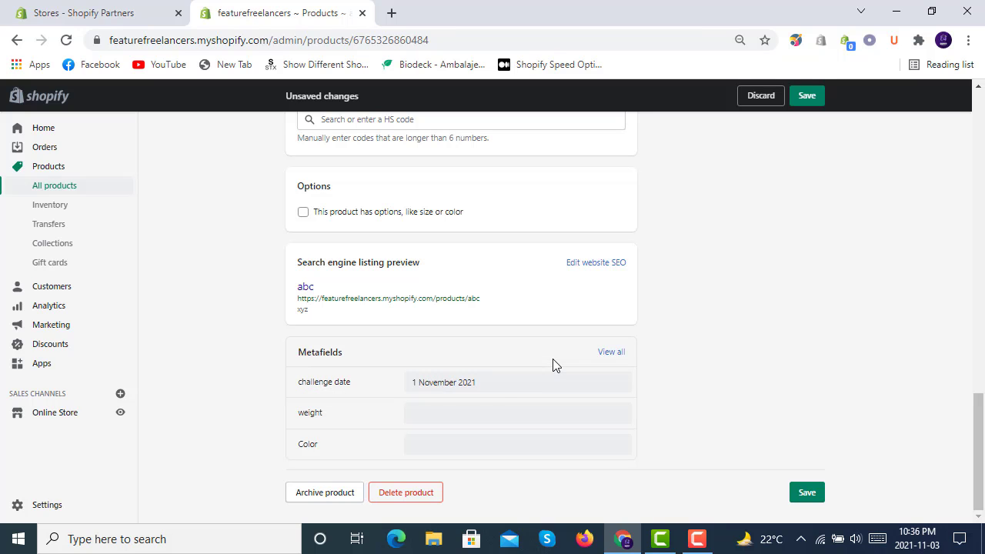
click(496, 387)
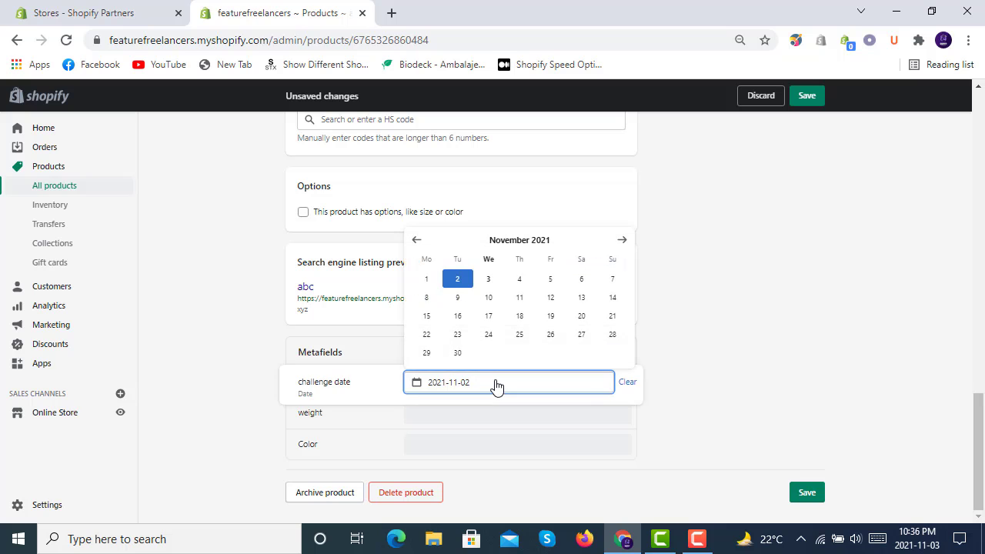
click(519, 281)
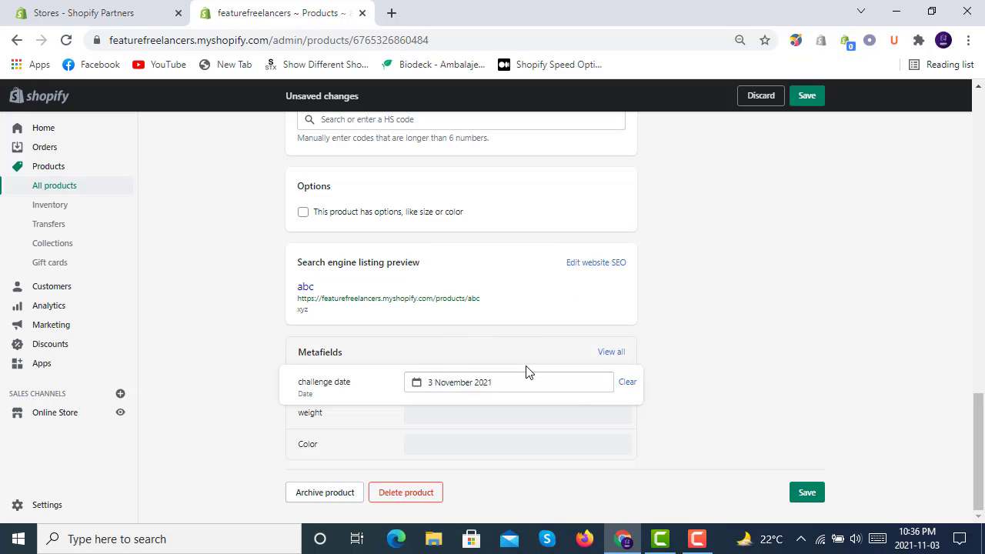
click(679, 405)
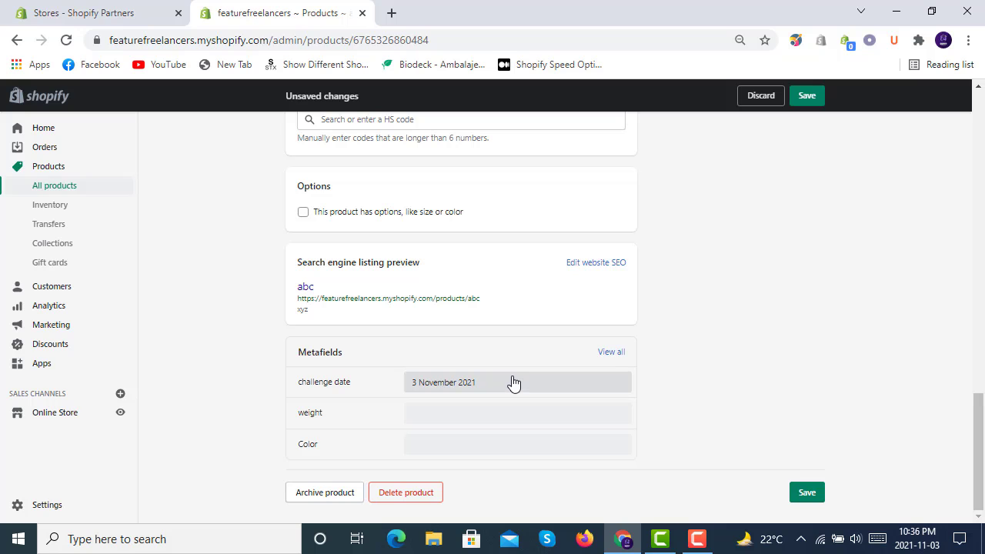
click(817, 100)
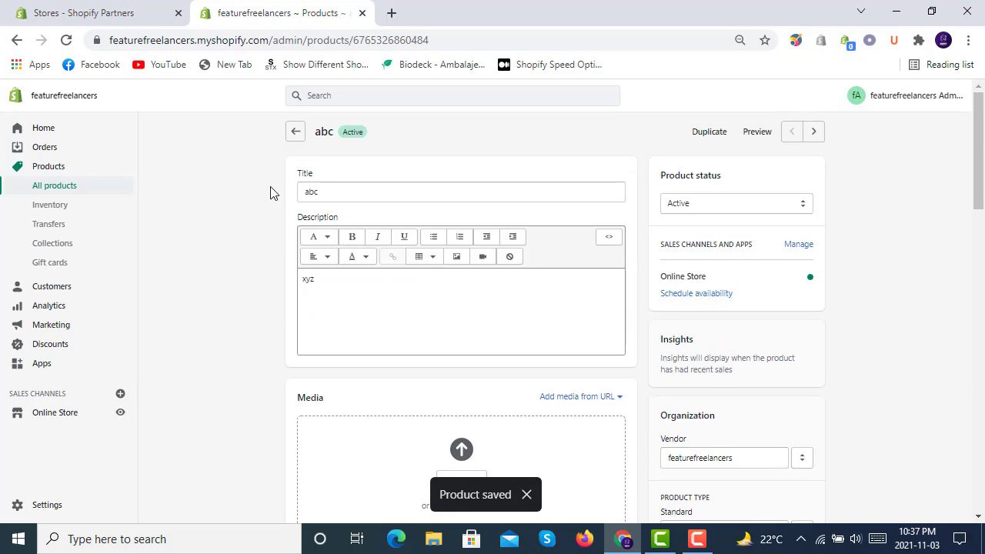
Open product def, set its challenge date to 5 November 2021, and save.
click(296, 133)
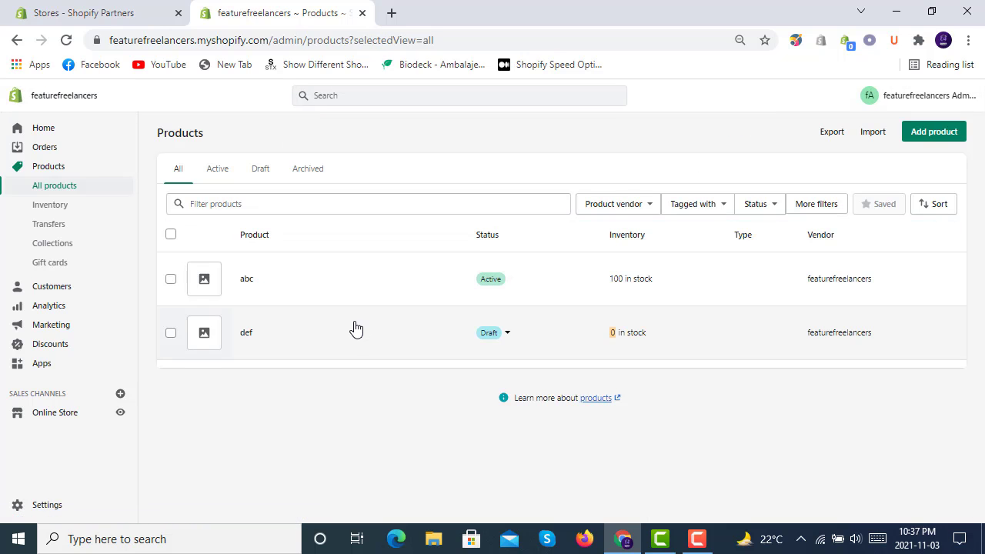
click(355, 328)
scroll(488, 439, down, 15)
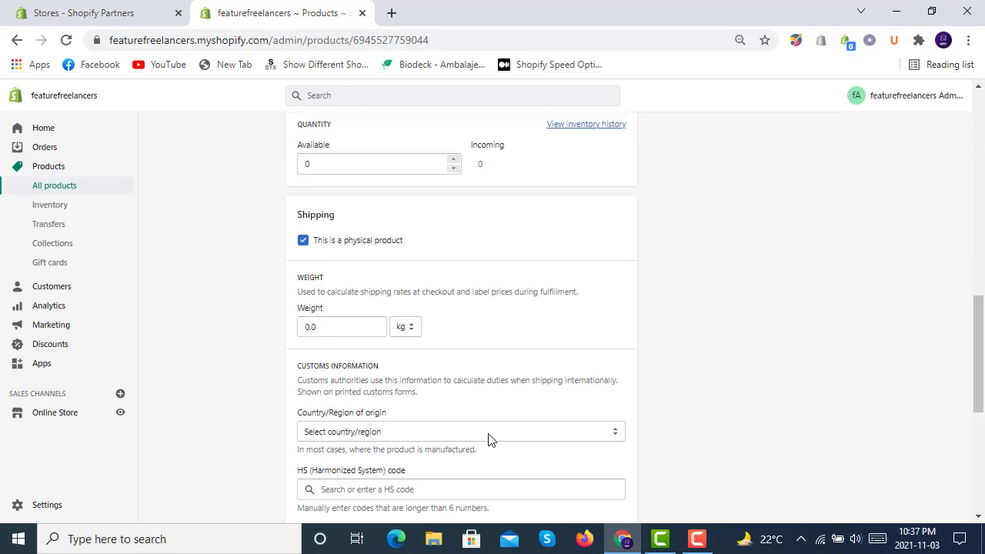
click(469, 383)
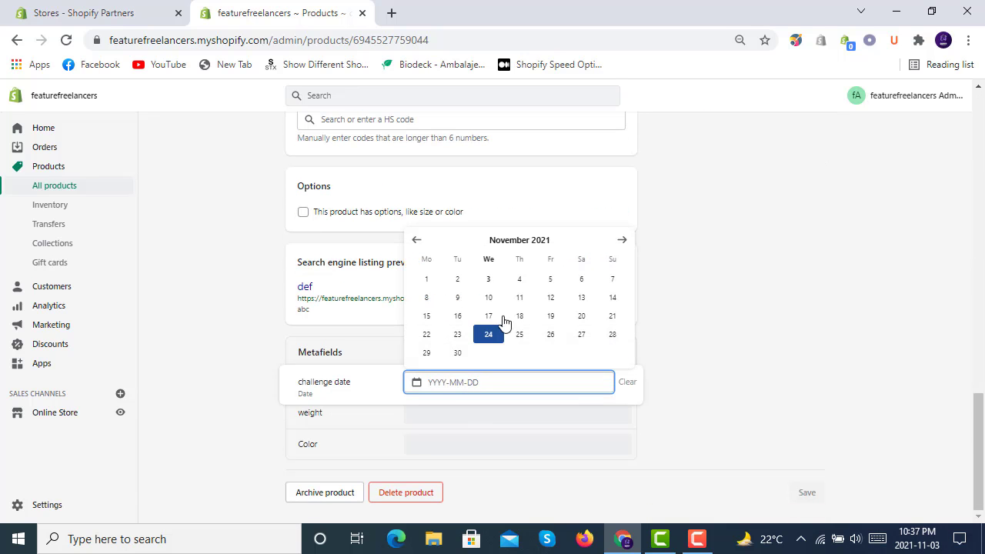
click(583, 280)
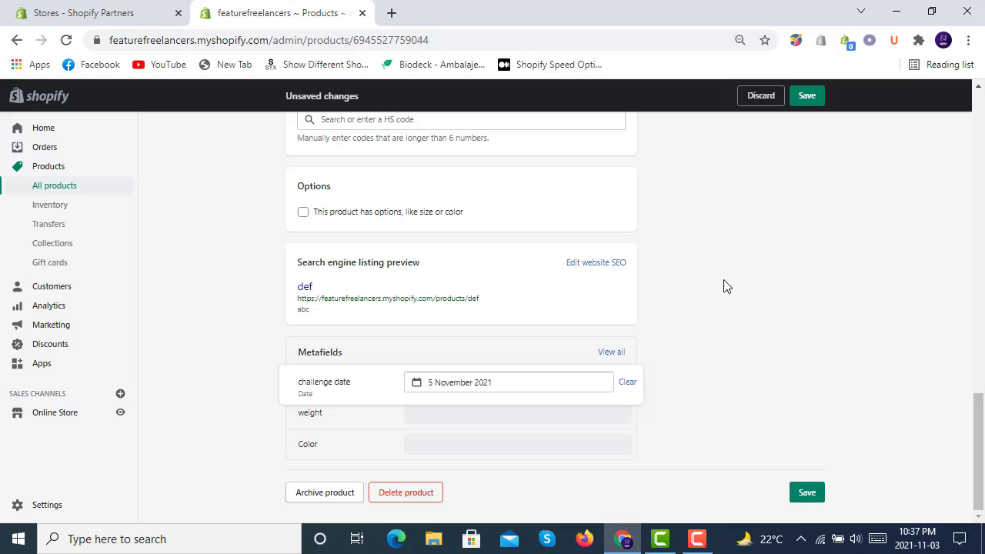
click(809, 98)
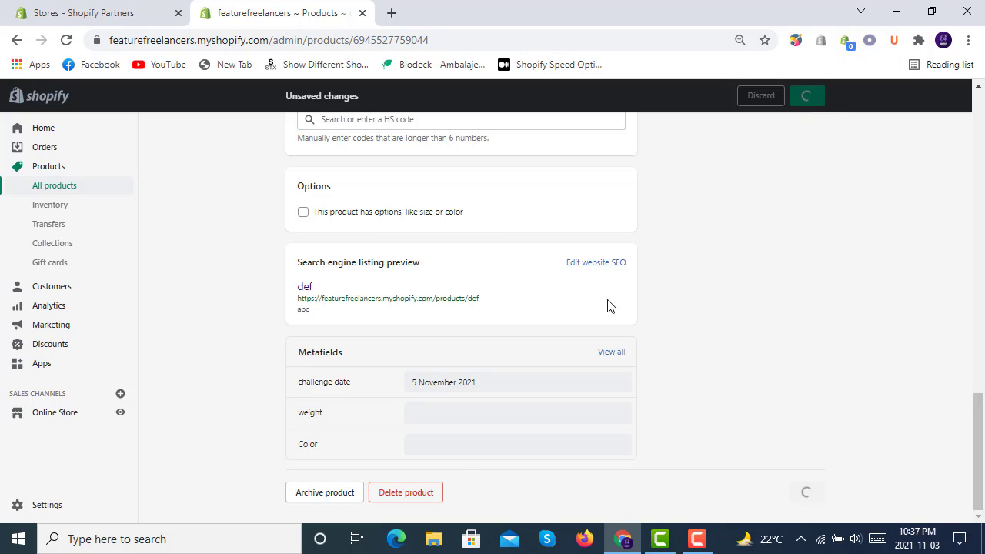
Go to Online Store from the admin sidebar.
scroll(442, 314, down, 7)
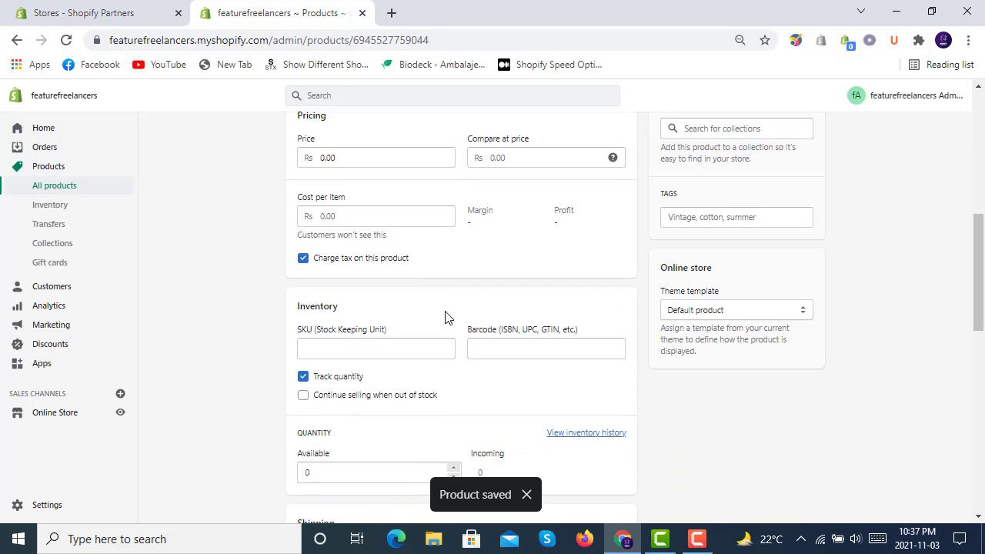
scroll(446, 317, down, 6)
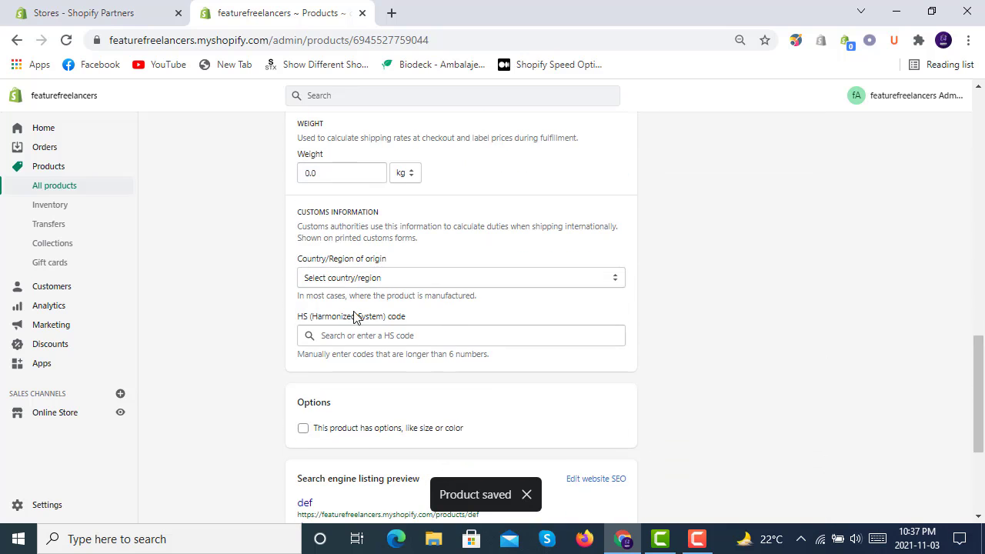
click(55, 416)
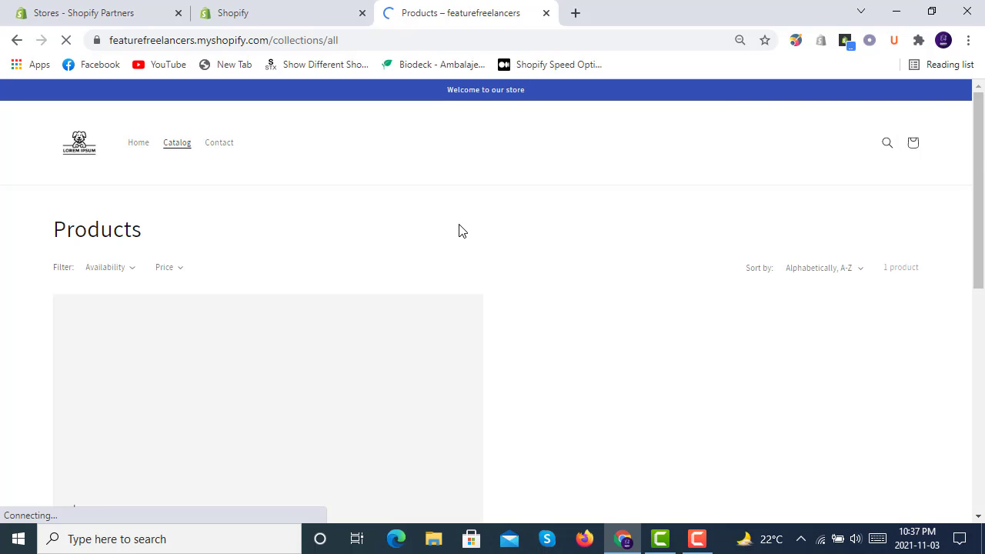
Scroll the storefront product page and highlight its November 4, 2021 challenge date.
scroll(461, 231, down, 6)
scroll(460, 231, up, 4)
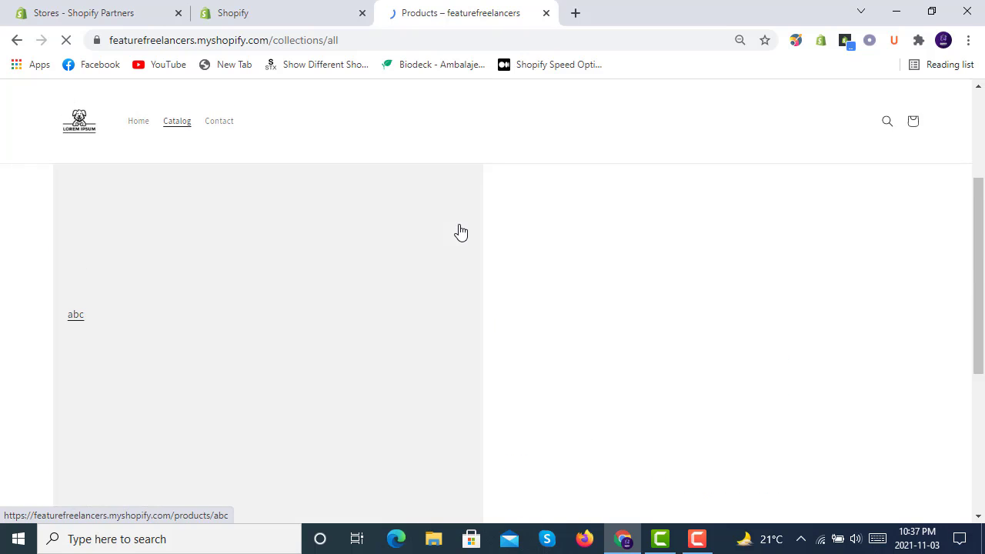
scroll(460, 231, down, 5)
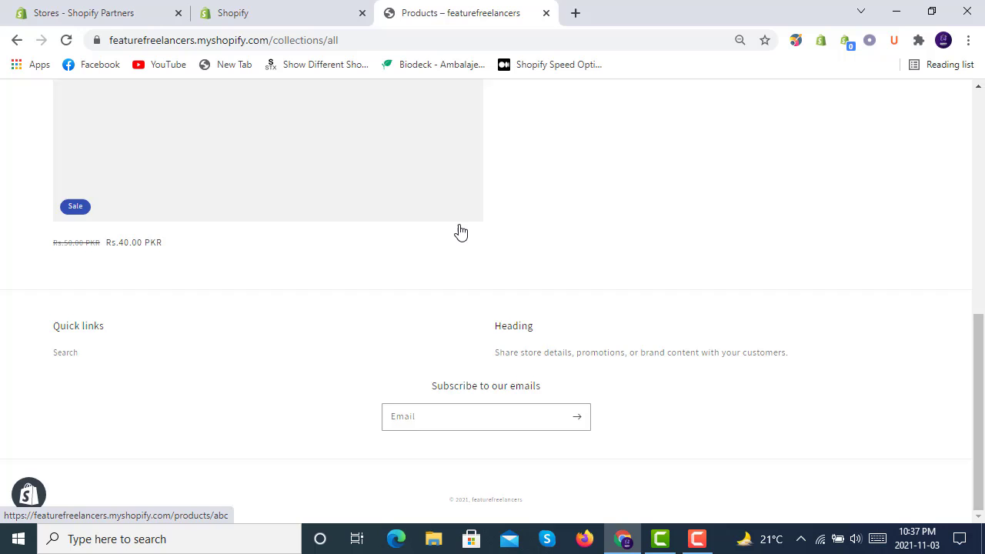
scroll(460, 231, up, 6)
scroll(460, 231, down, 2)
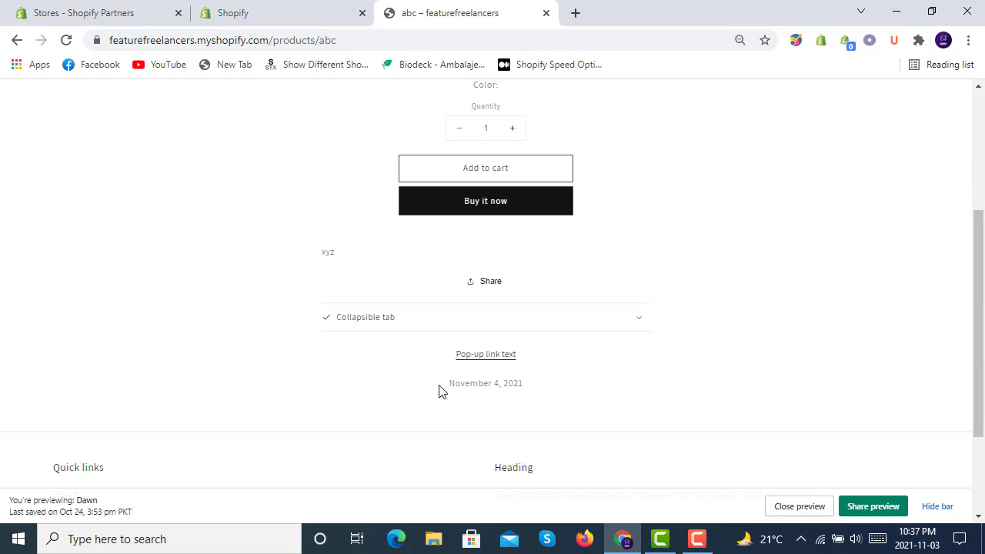
drag(439, 391, 517, 383)
click(539, 390)
scroll(531, 370, up, 3)
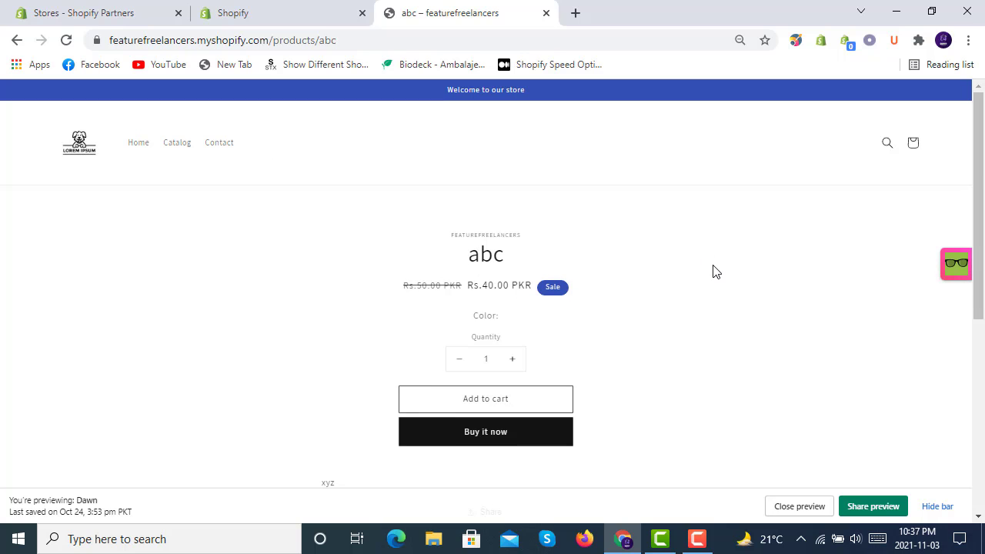
scroll(354, 297, down, 5)
scroll(360, 297, up, 5)
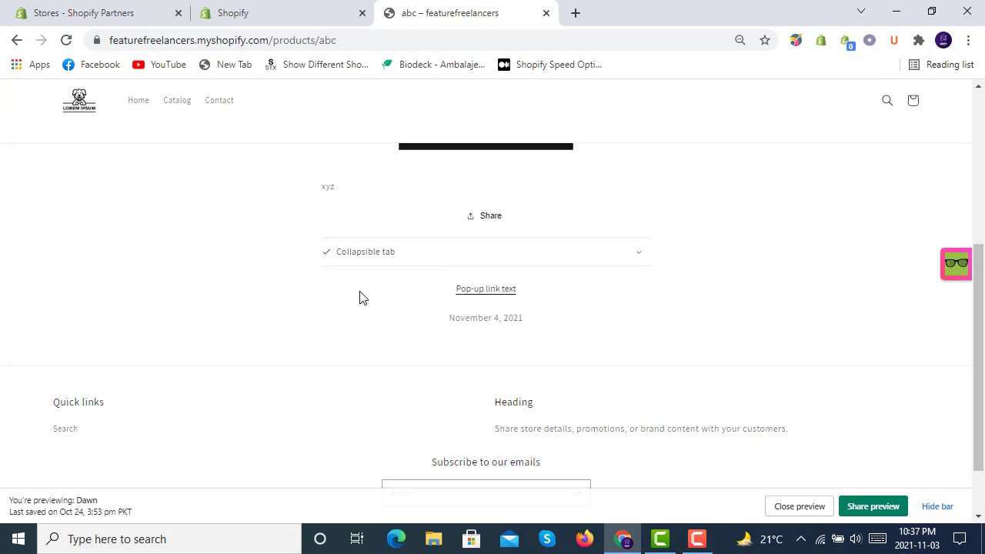
Return to the catalog and open product abc's page, scrolling down to its date.
click(173, 144)
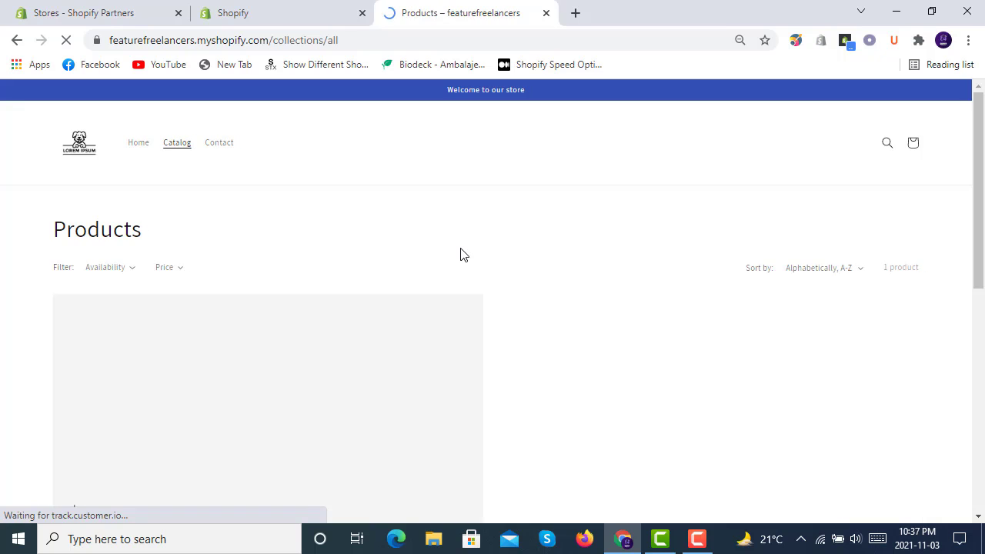
scroll(470, 256, down, 5)
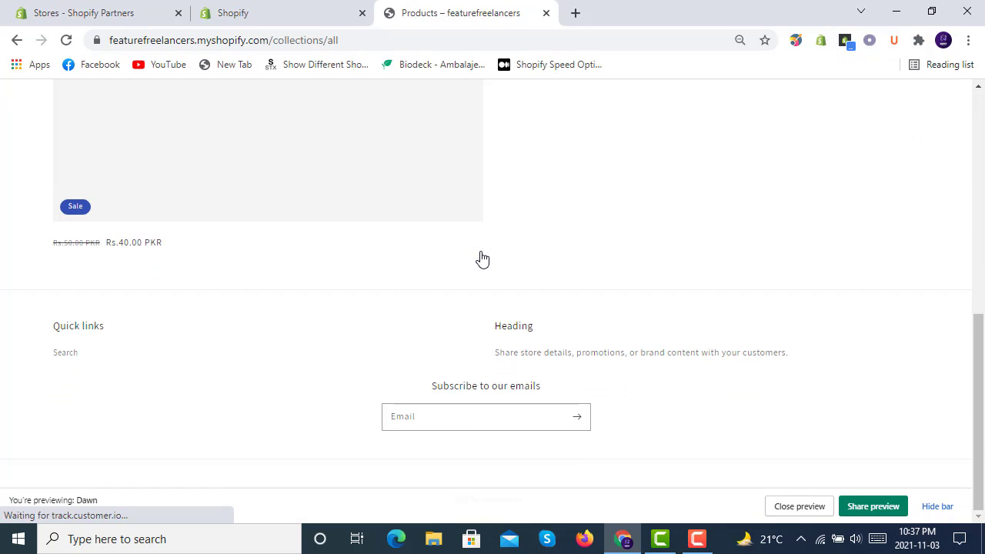
scroll(482, 258, up, 5)
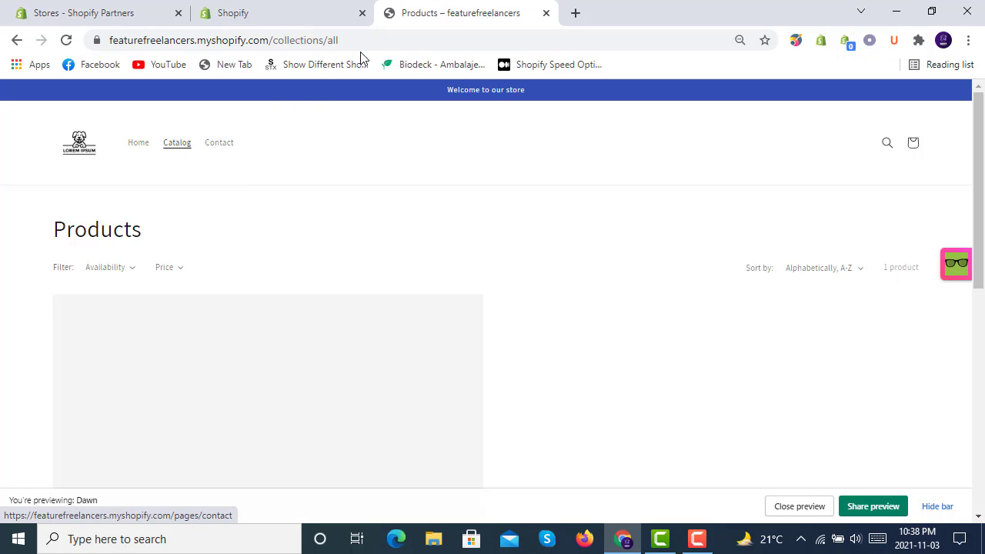
click(365, 361)
scroll(408, 332, down, 2)
scroll(408, 332, down, 3)
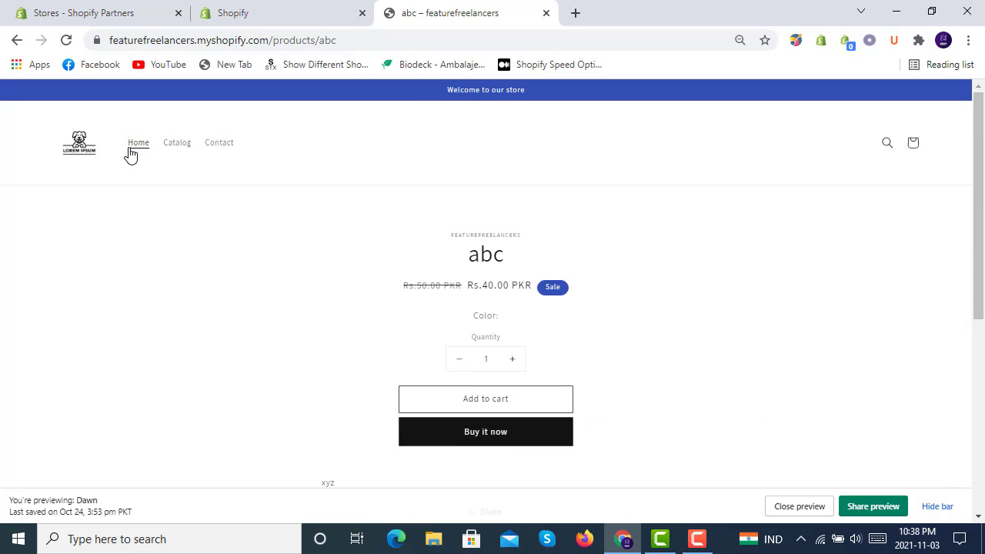
Switch from the storefront to the admin Products list and check def's sales channel availability.
click(133, 147)
scroll(493, 316, down, 15)
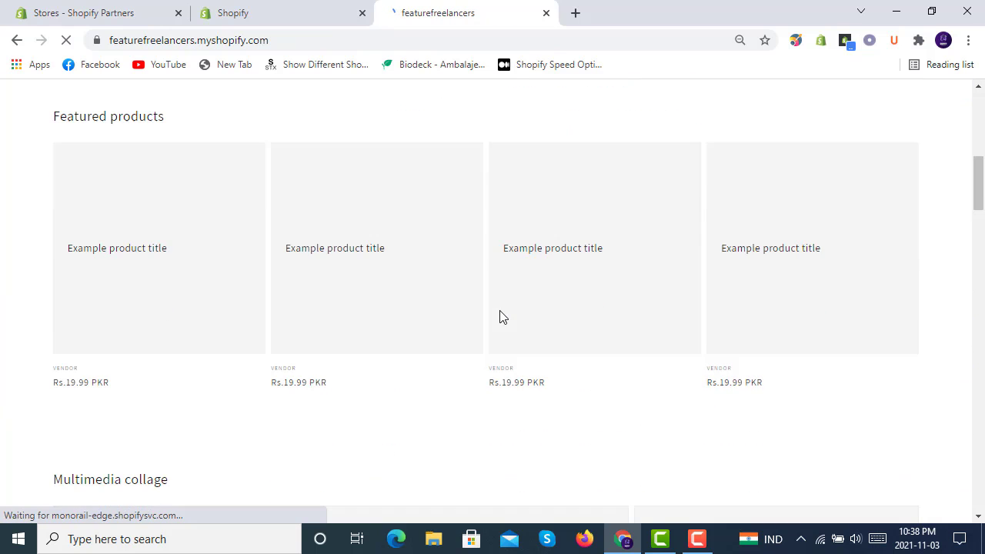
scroll(501, 318, down, 10)
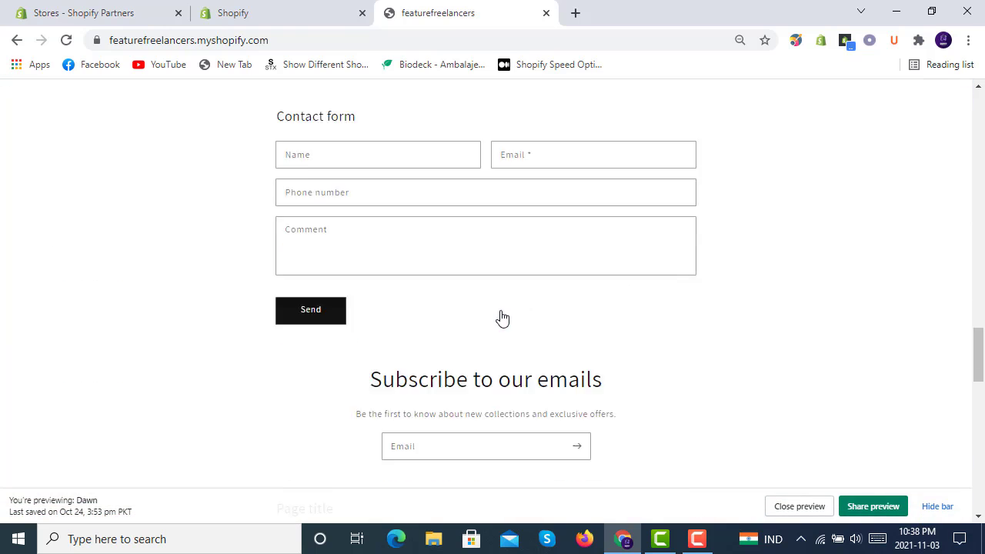
click(318, 11)
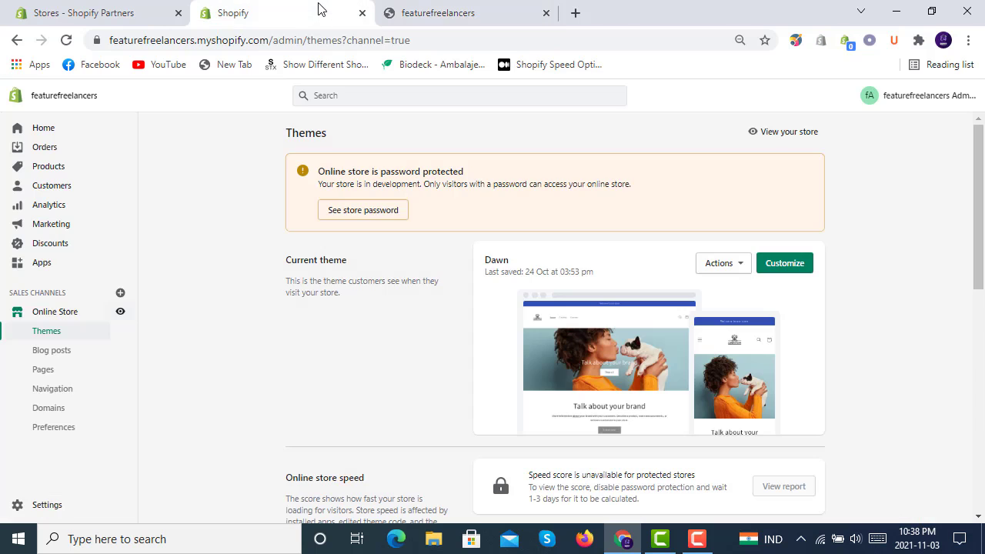
click(72, 169)
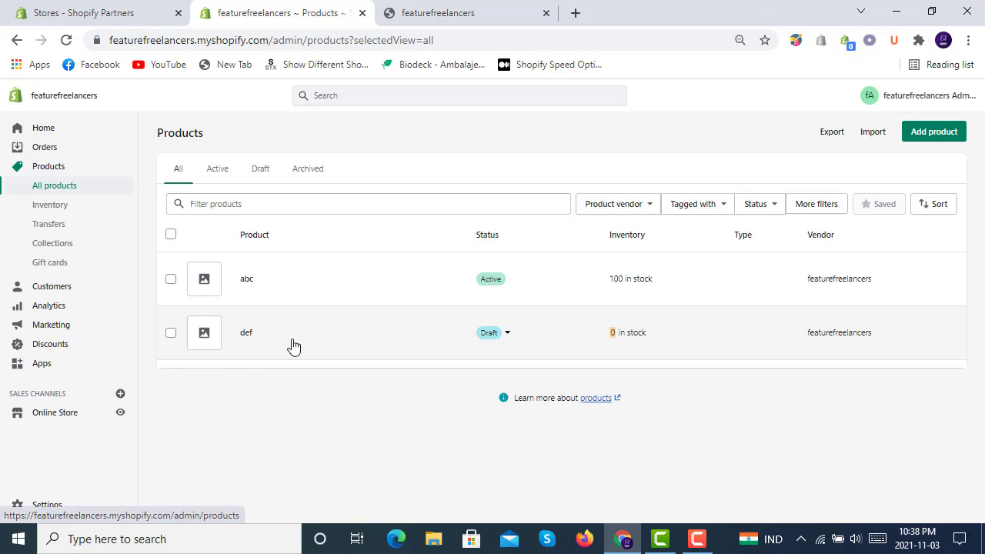
click(502, 336)
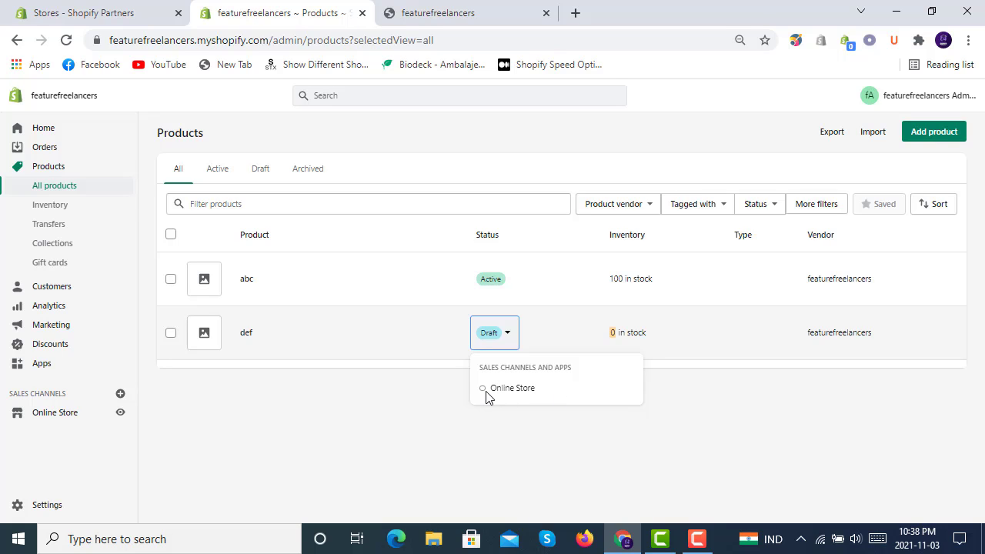
click(174, 338)
Select def, set it as active through bulk actions, and recheck its sales channels.
click(172, 338)
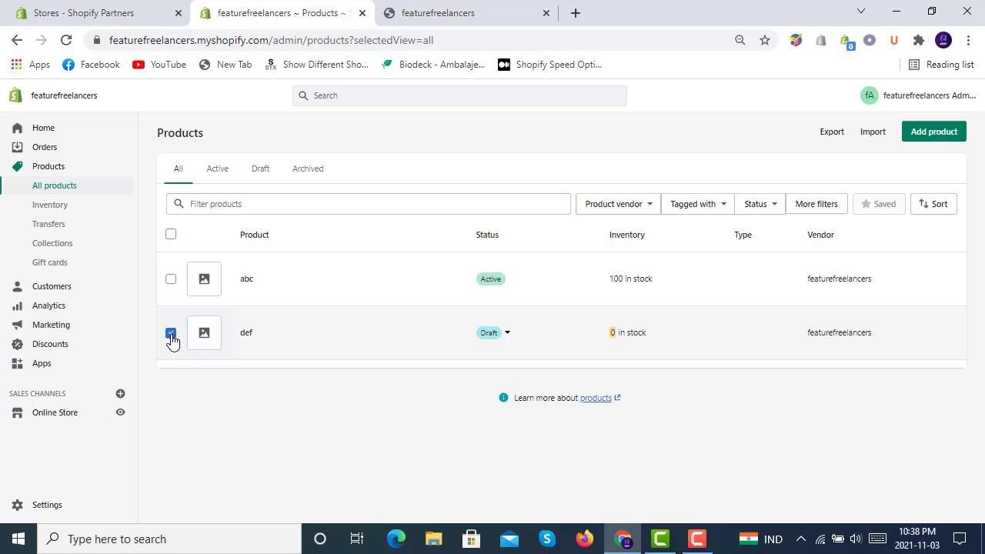
click(504, 334)
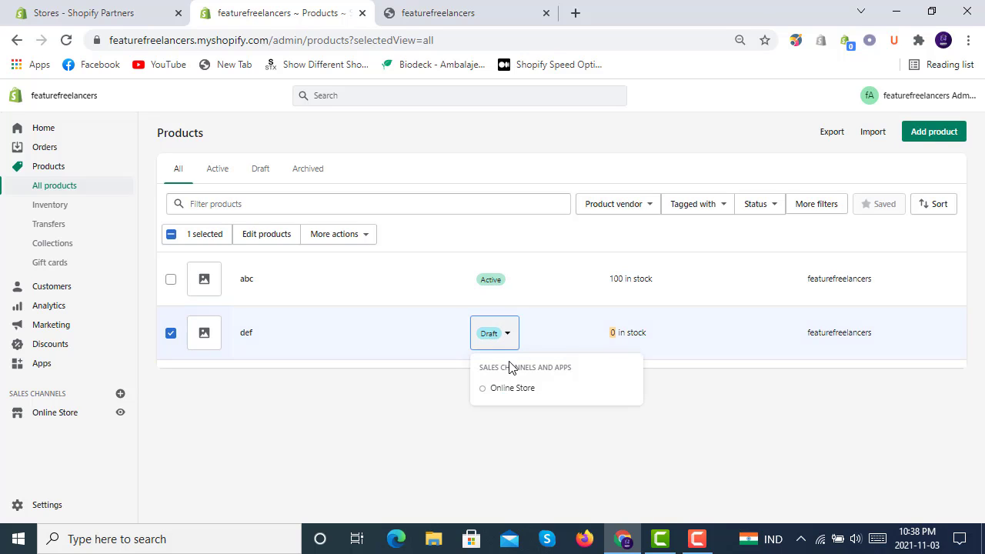
click(344, 235)
click(346, 236)
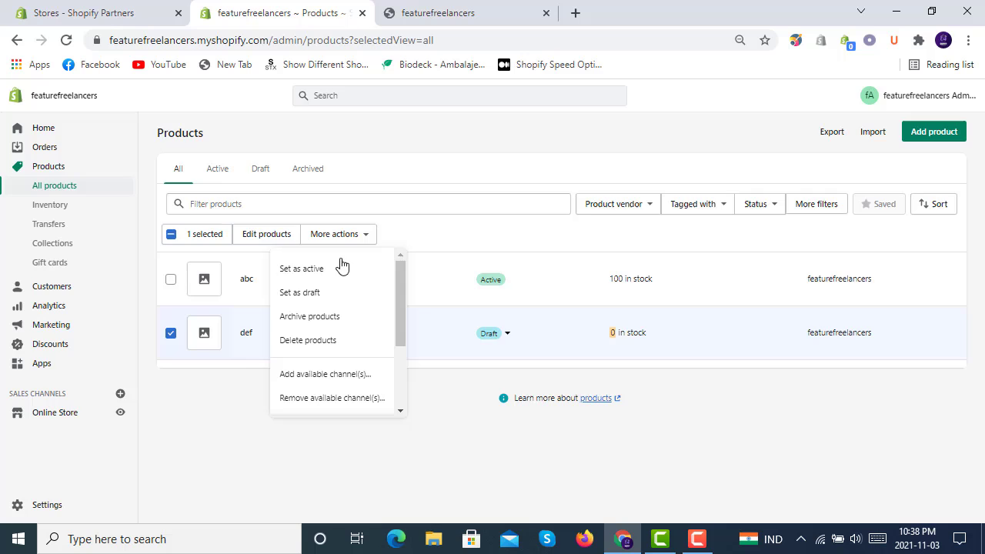
click(344, 266)
click(629, 340)
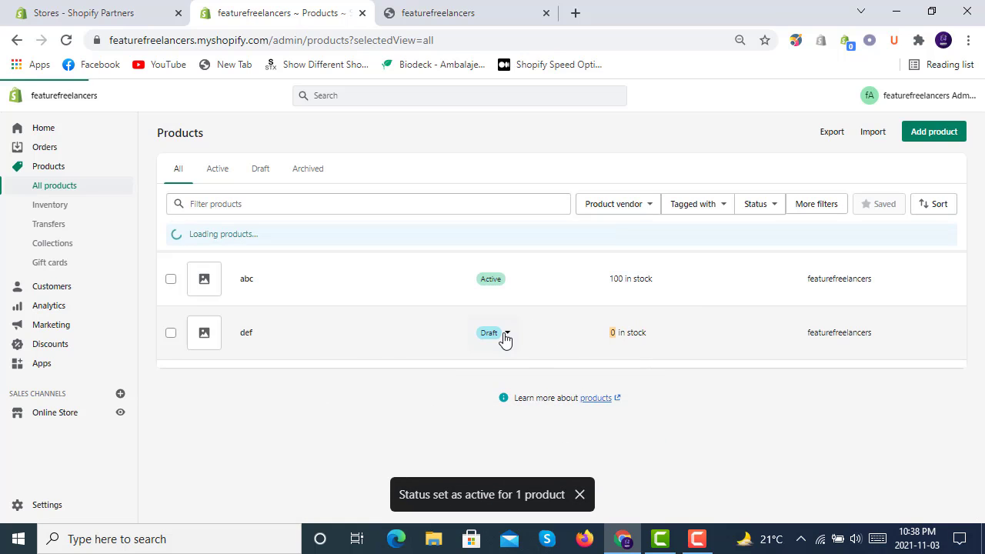
click(505, 337)
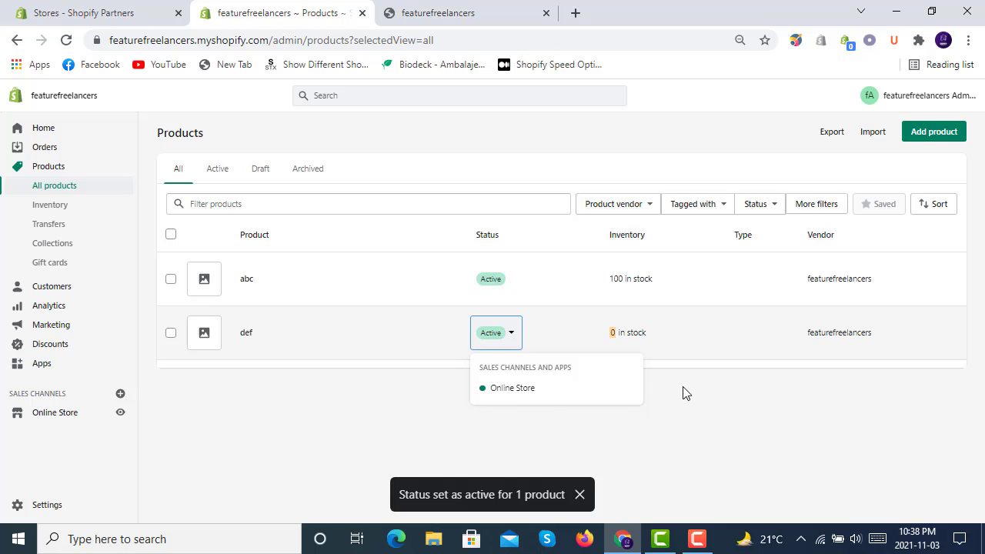
click(119, 410)
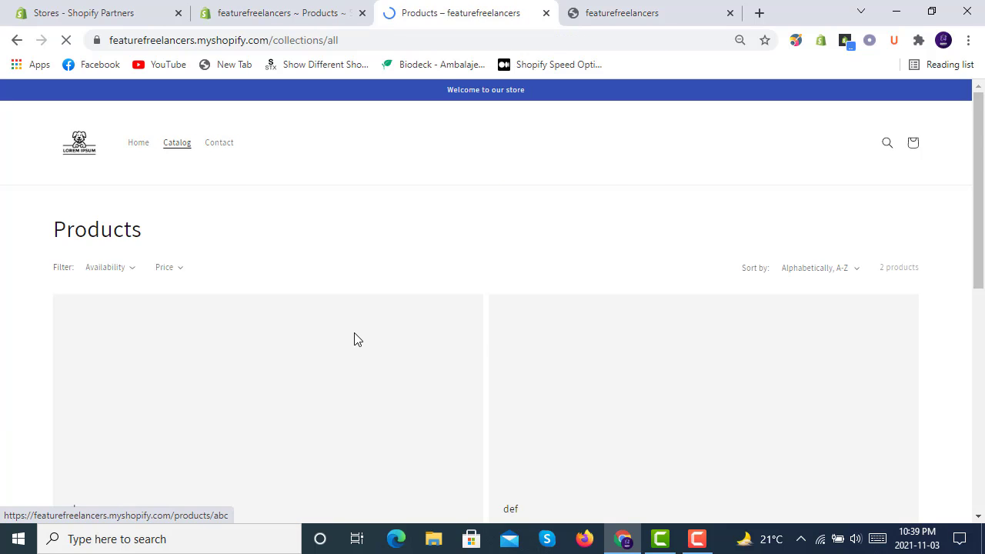
Open def's storefront page, highlight its November 6, 2021 date, and return to the admin.
scroll(354, 340, down, 4)
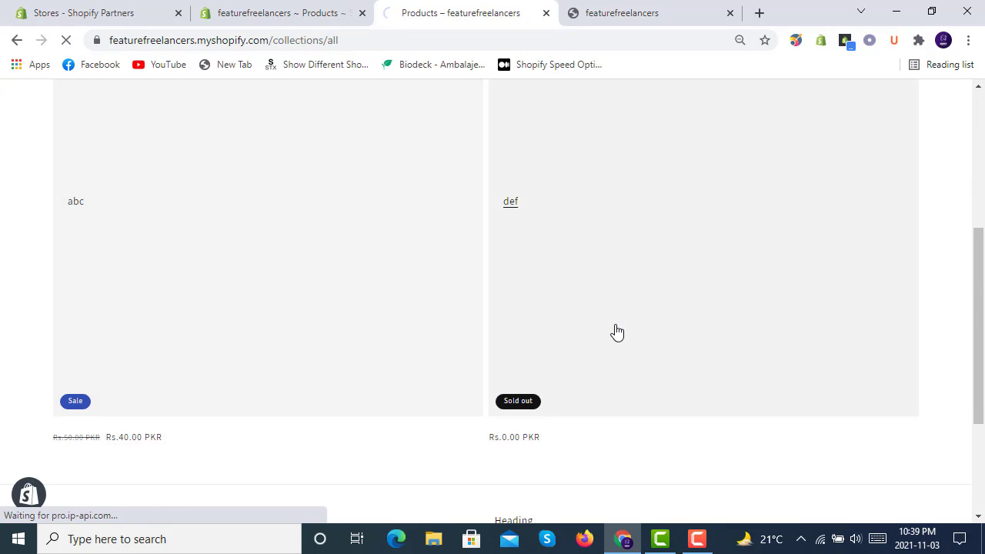
click(616, 332)
scroll(596, 332, down, 5)
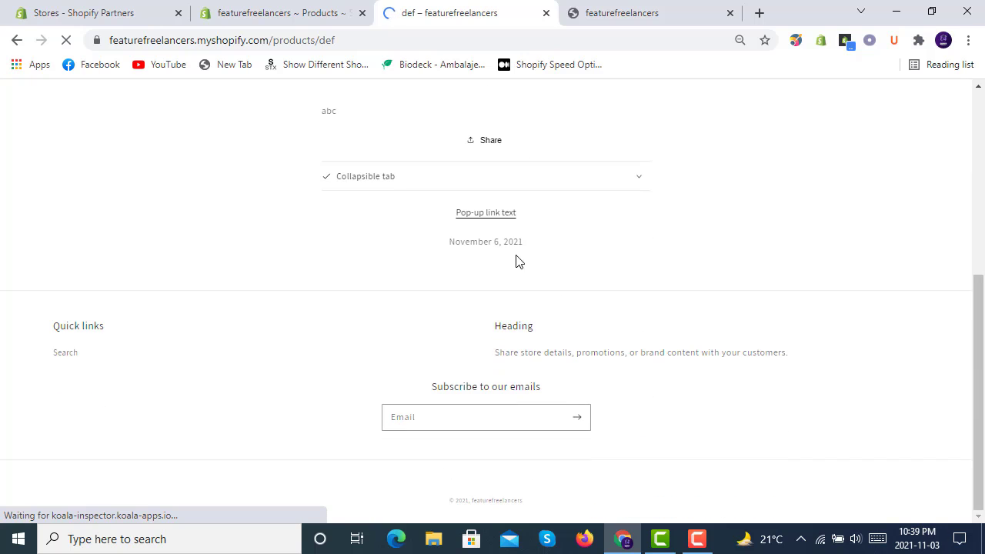
drag(451, 241, 547, 252)
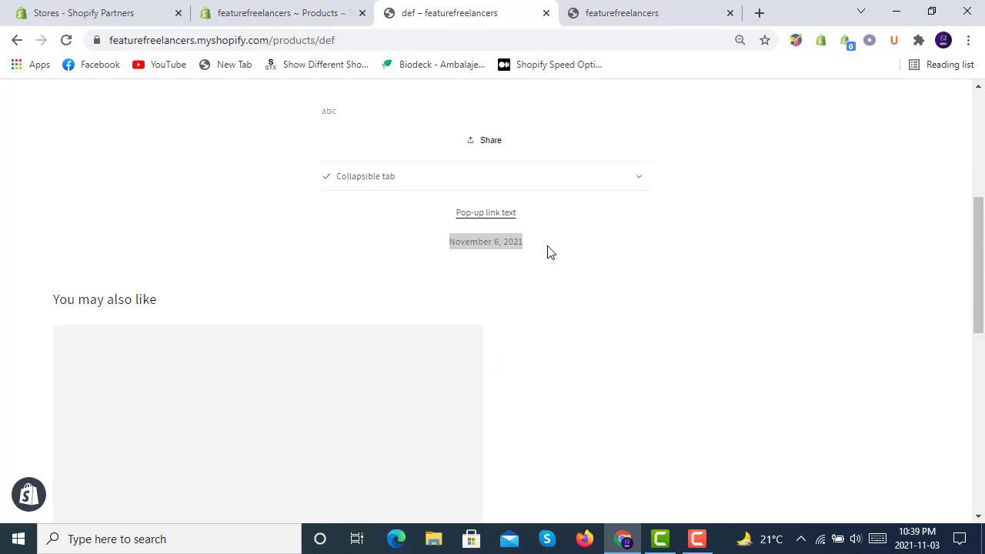
click(530, 244)
click(300, 9)
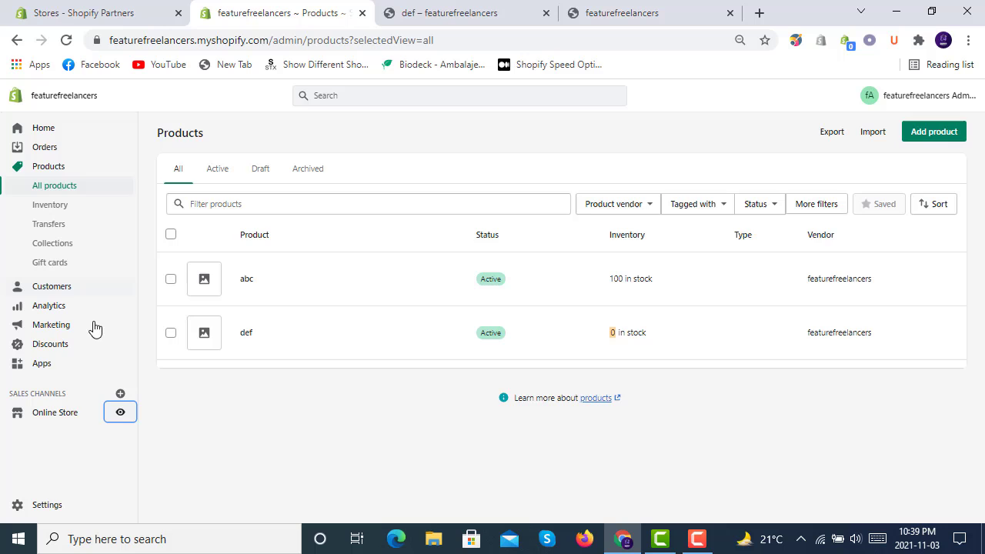
Open Online Store from the admin, then highlight November 6, 2021 on def's page.
click(56, 412)
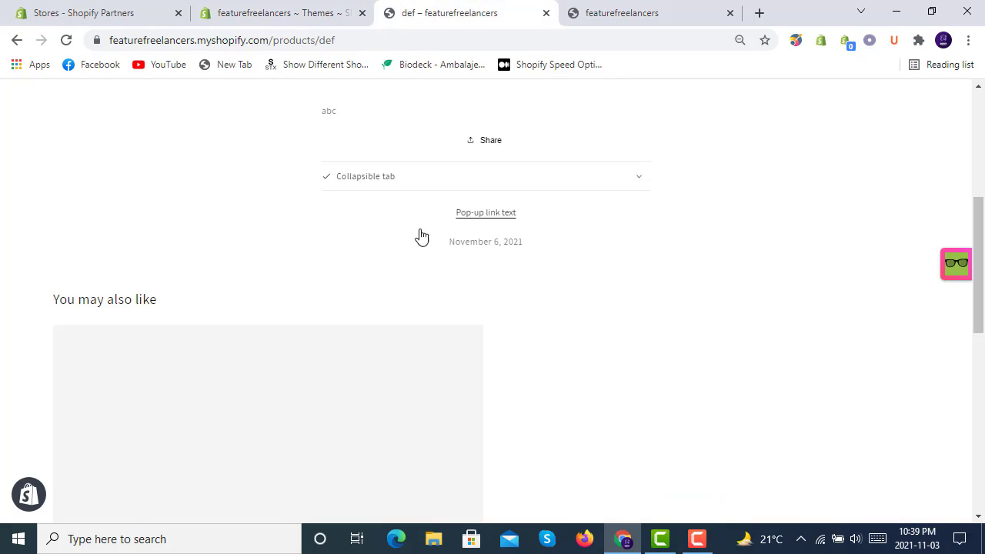
click(407, 7)
mouse_move(451, 243)
mouse_down()
mouse_move(514, 242)
mouse_move(435, 253)
mouse_up()
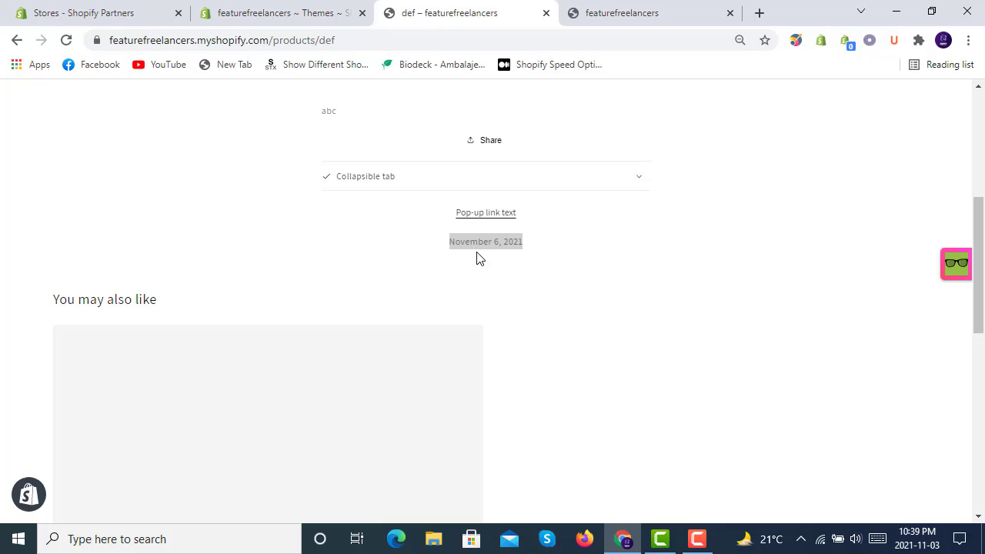